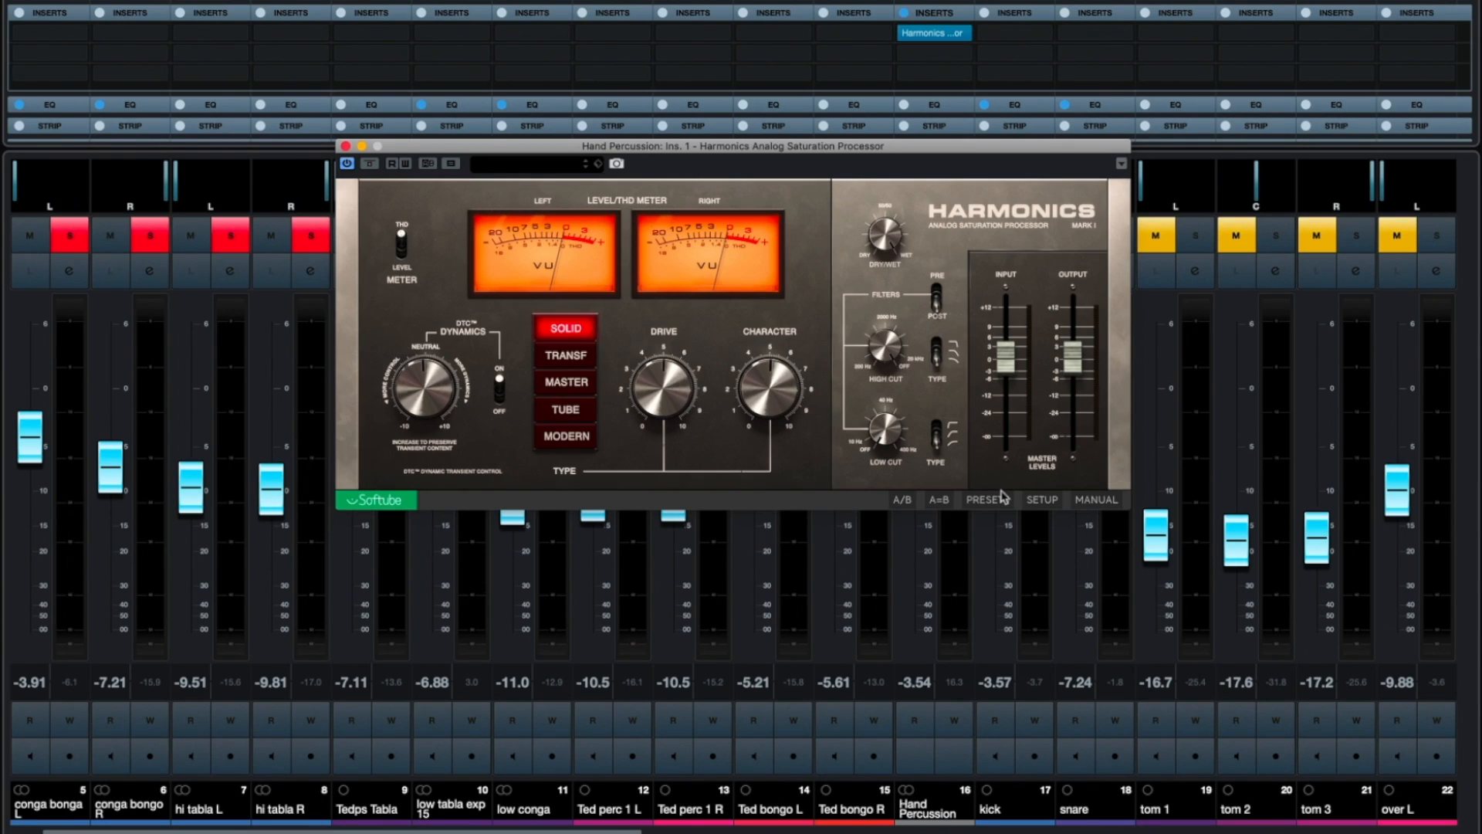
- Audition the solo'd hand percussion channels and raise the Harmonics Drive to 10.0 on the Hand Percussion group
key("space")
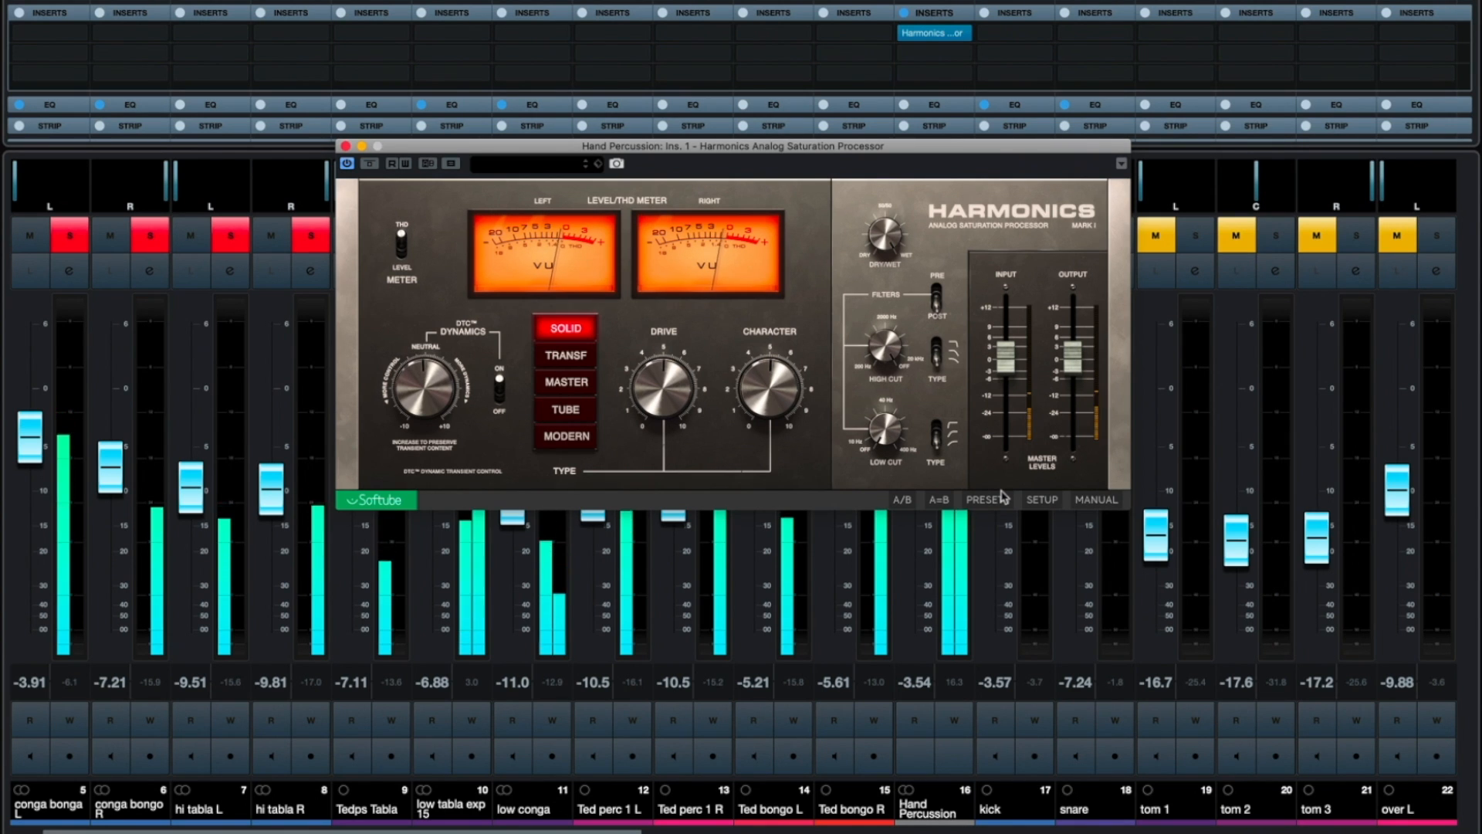
key("space")
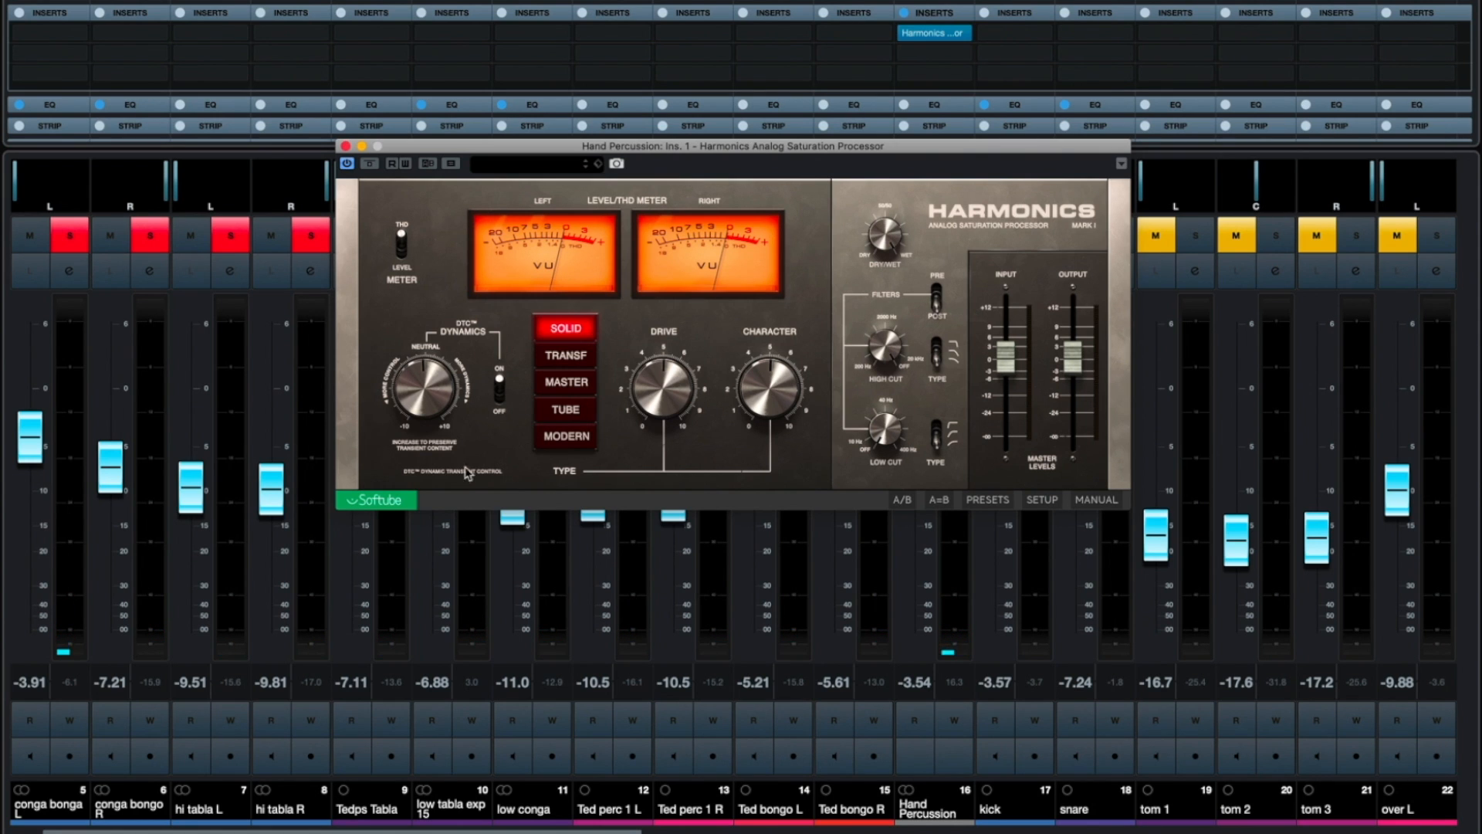
left_click(402, 252)
left_click_drag(657, 400, 652, 331)
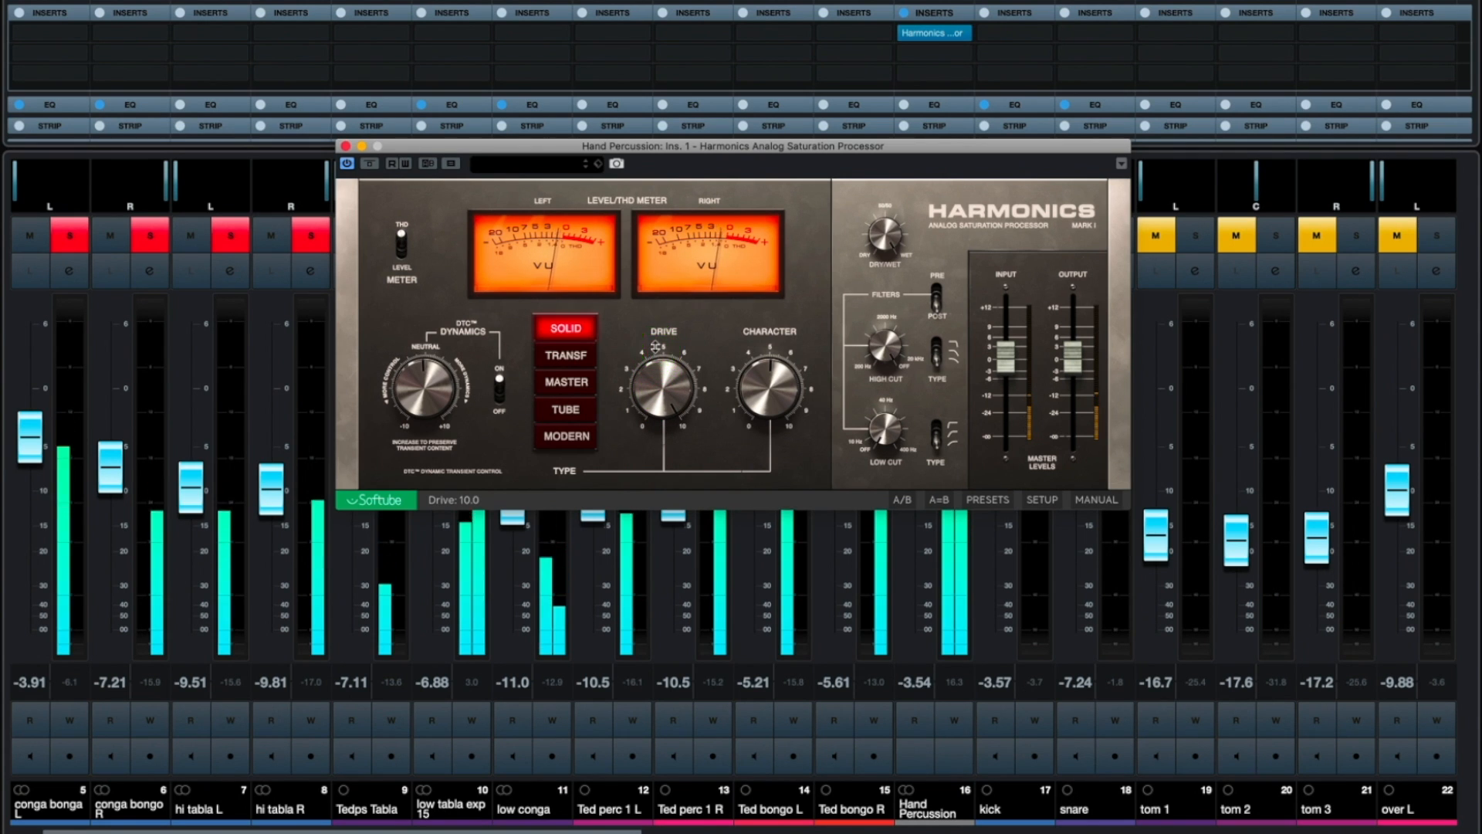
- Raise the Hand Percussion plug-in's input level close to its maximum and lower its output level to -7 dB
left_click_drag(1004, 343, 1003, 325)
left_click_drag(1073, 359, 1071, 377)
left_click_drag(1004, 337, 1007, 320)
left_click(1073, 378)
left_click_drag(1073, 378, 1072, 383)
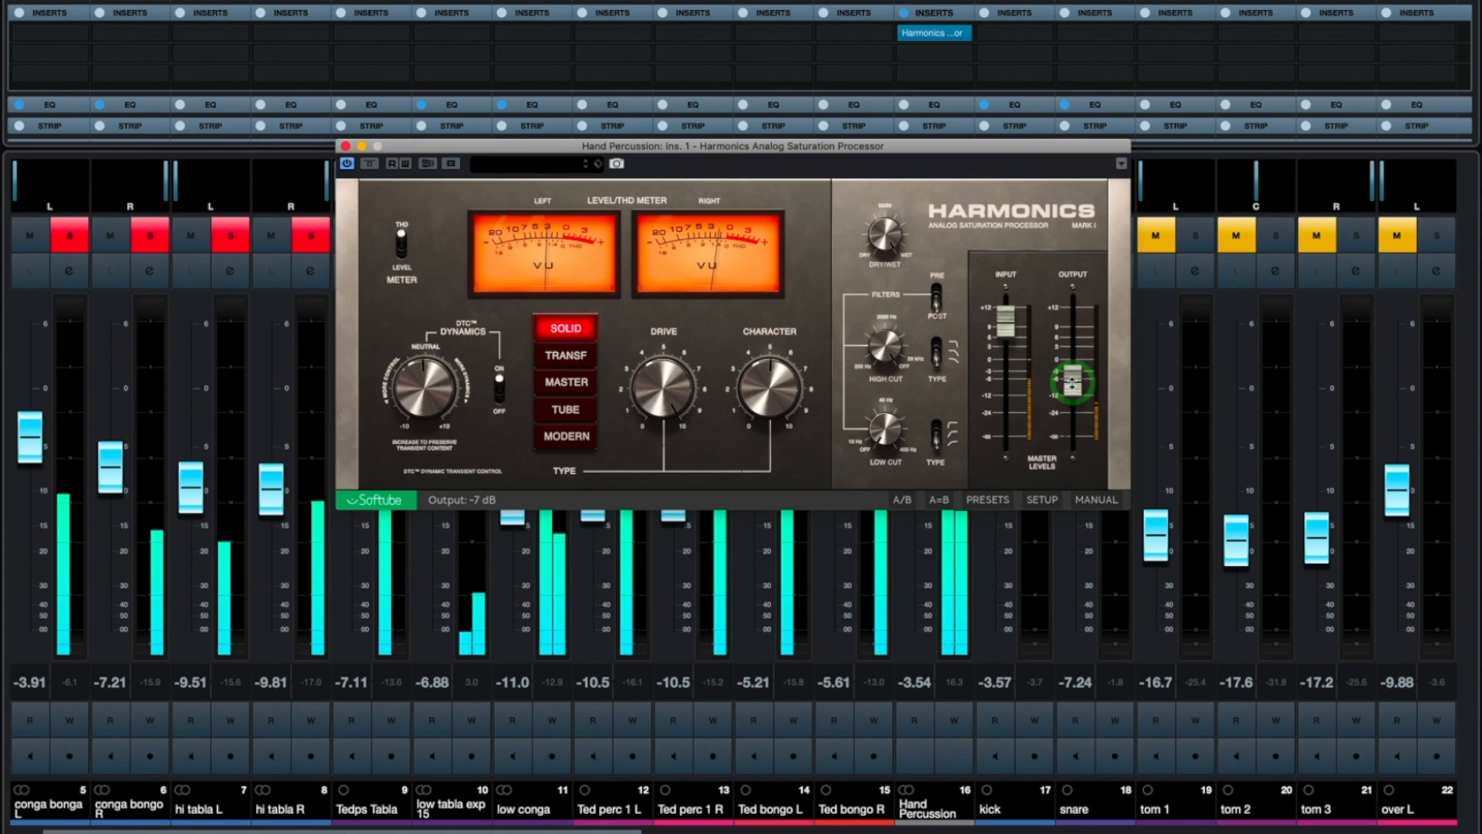
key("space")
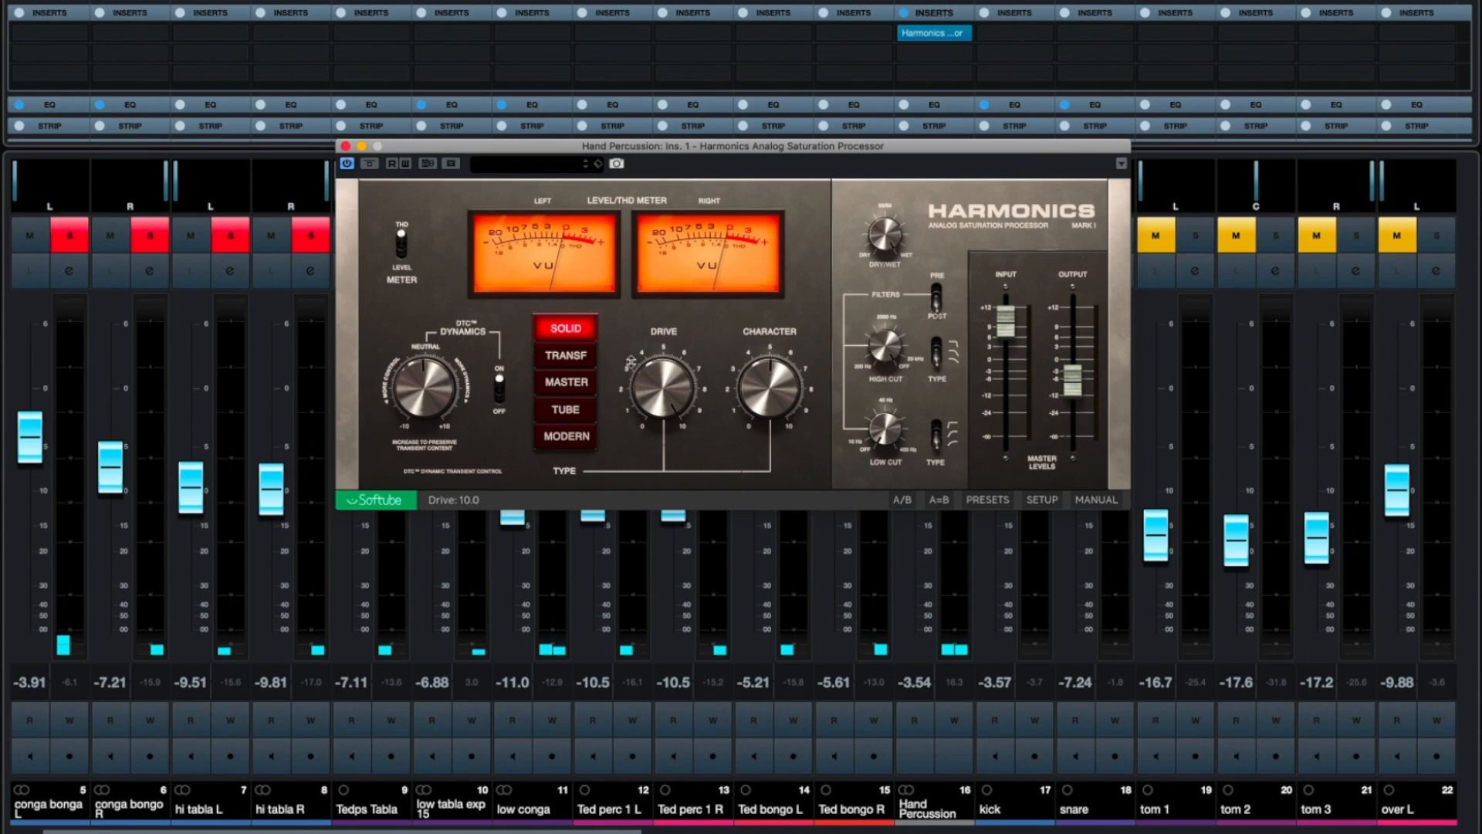
- Audition the Transformer, Master, Tube and Modern drive types on the hand percussion and switch back to Solid
key("space")
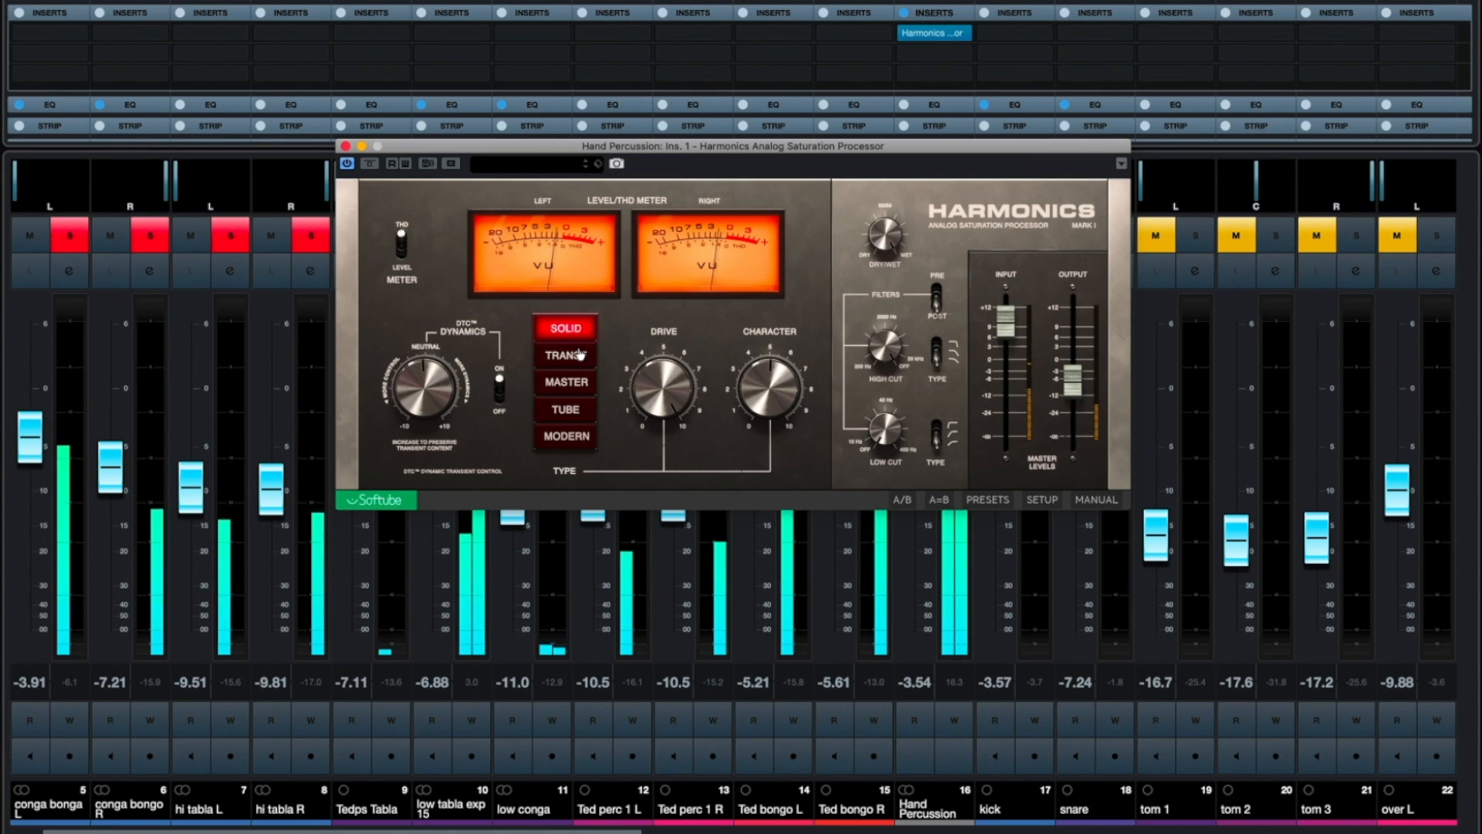
left_click(579, 354)
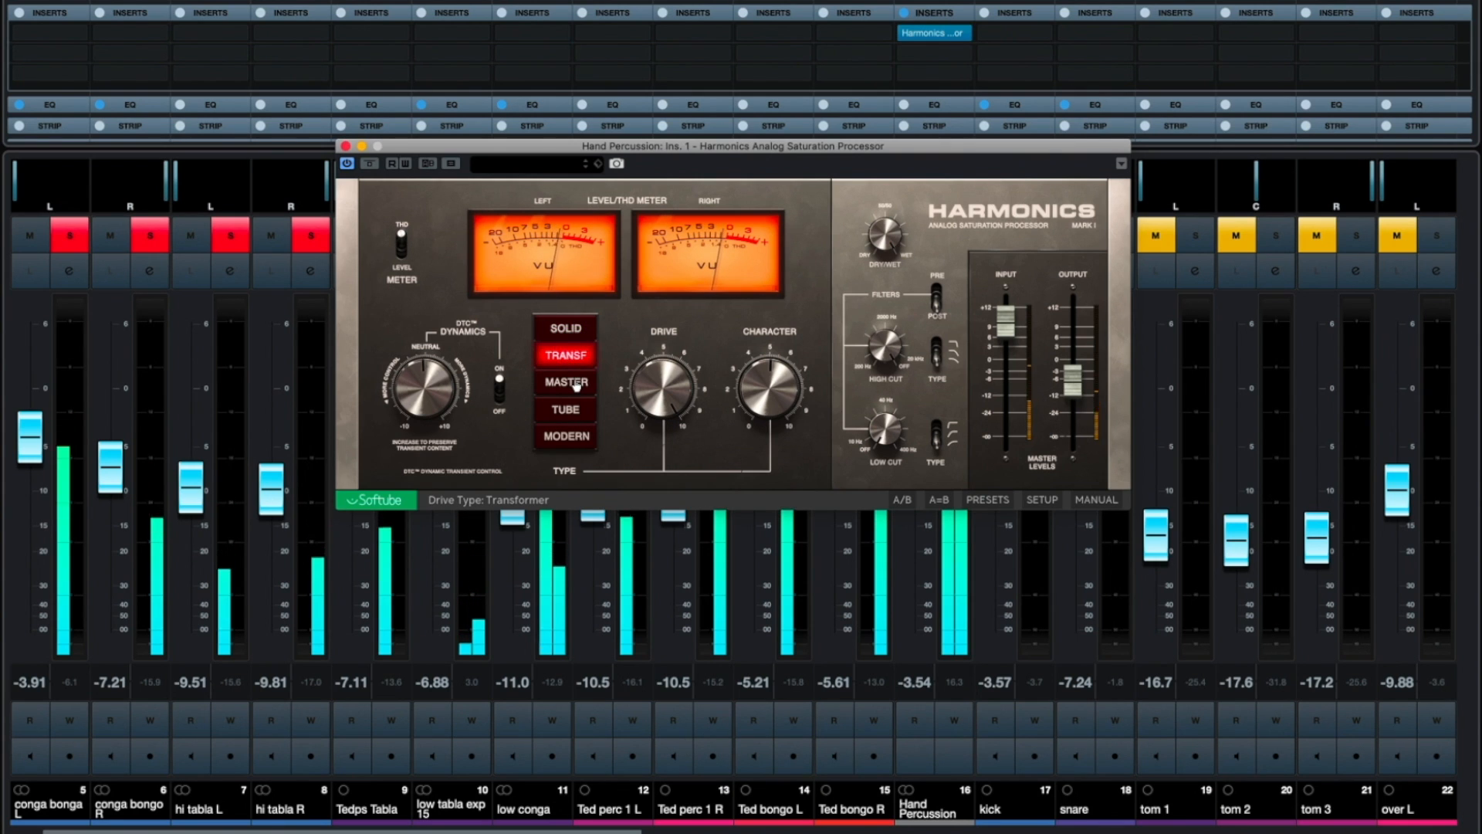
left_click(576, 383)
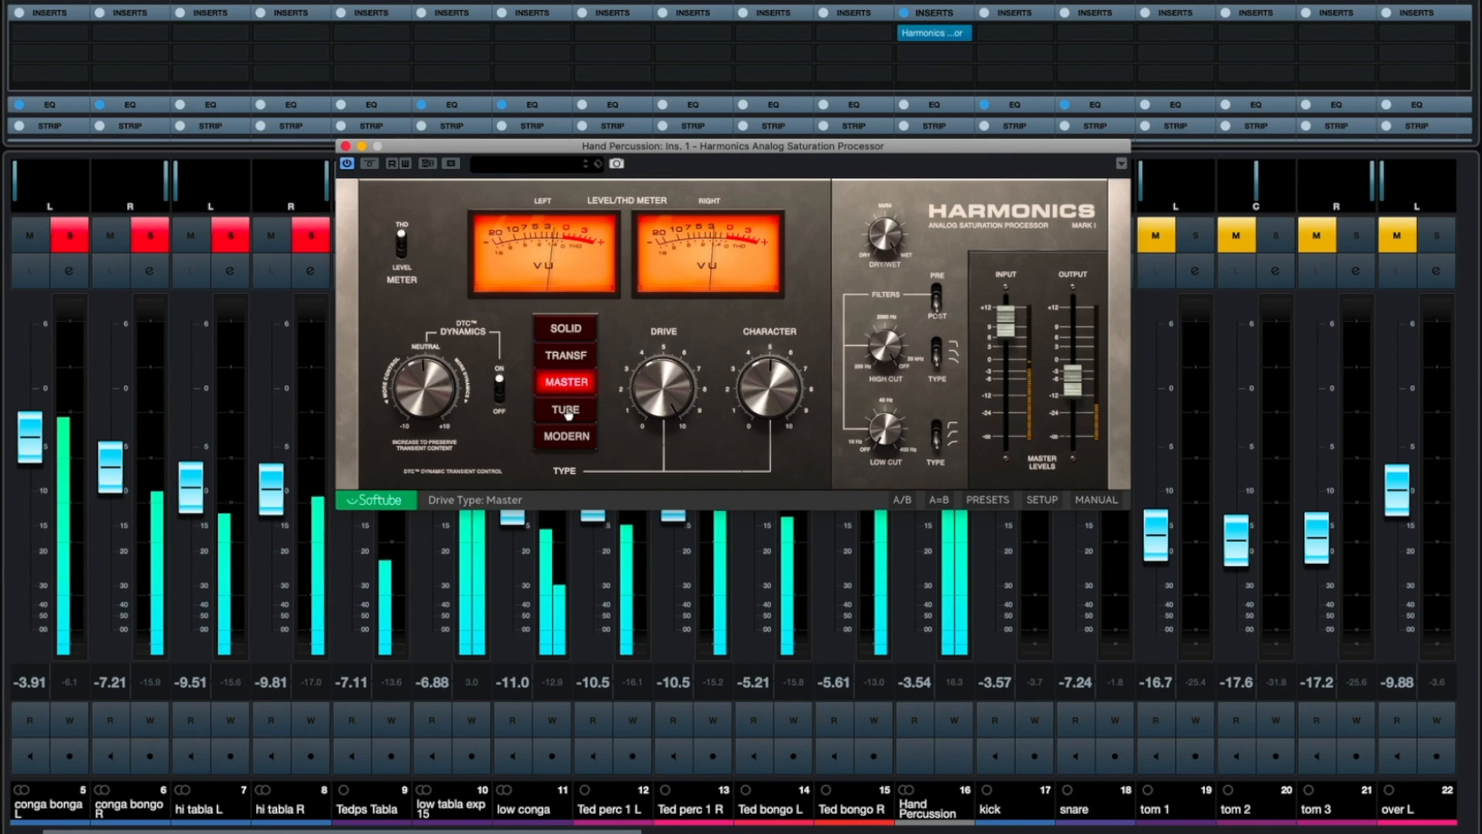
left_click(568, 415)
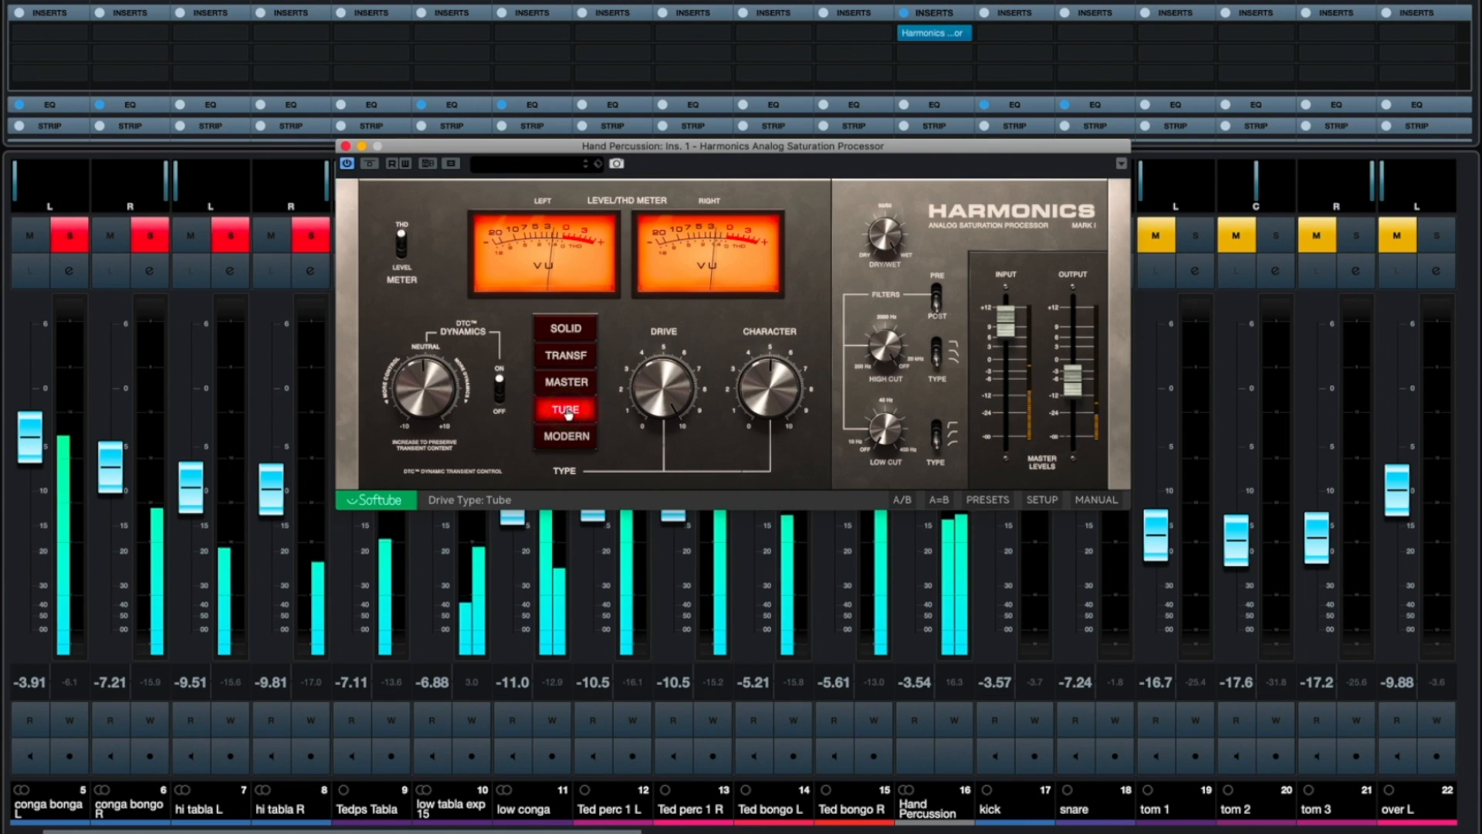
left_click(575, 437)
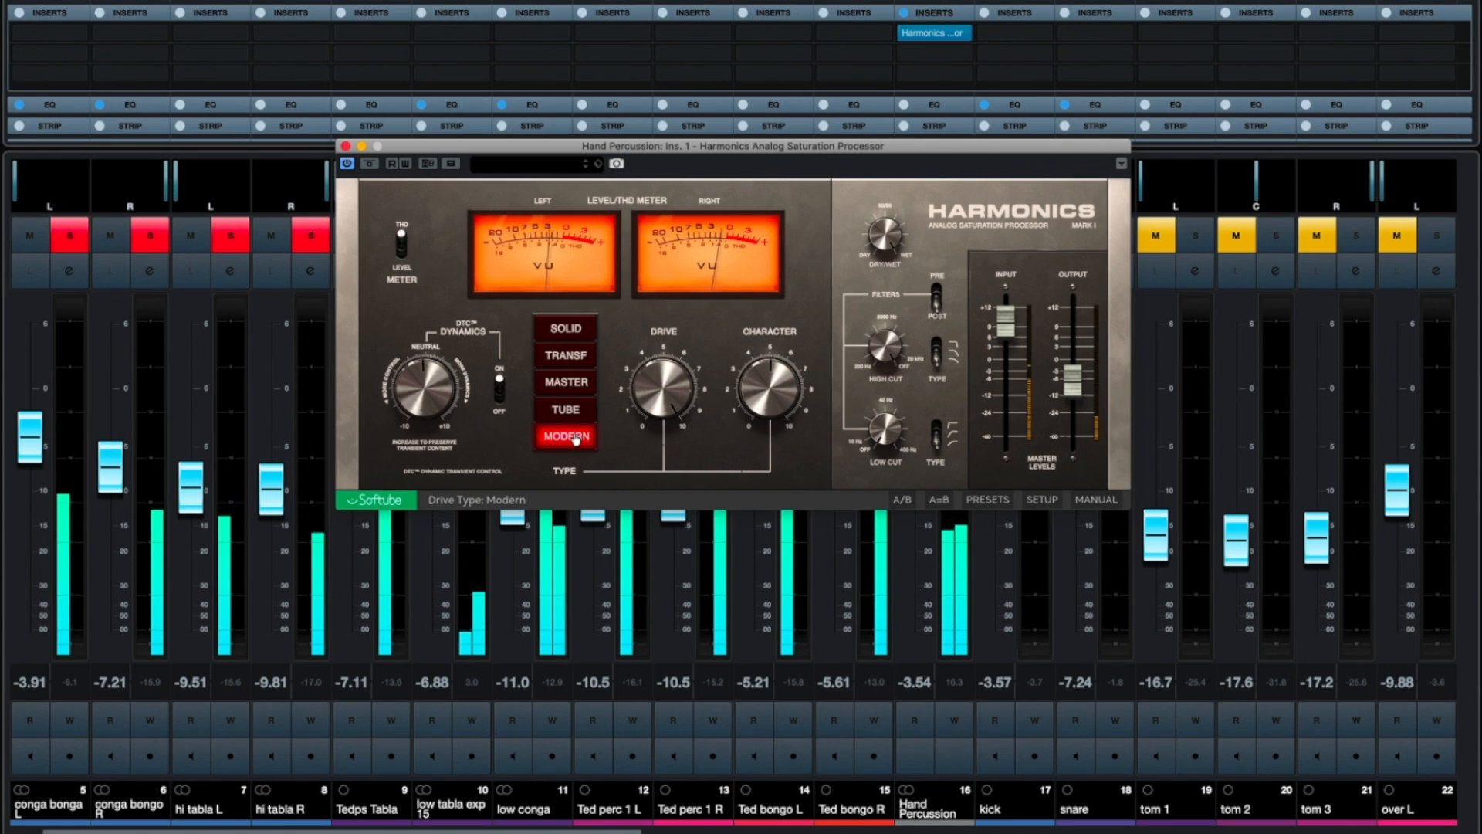
left_click(569, 326)
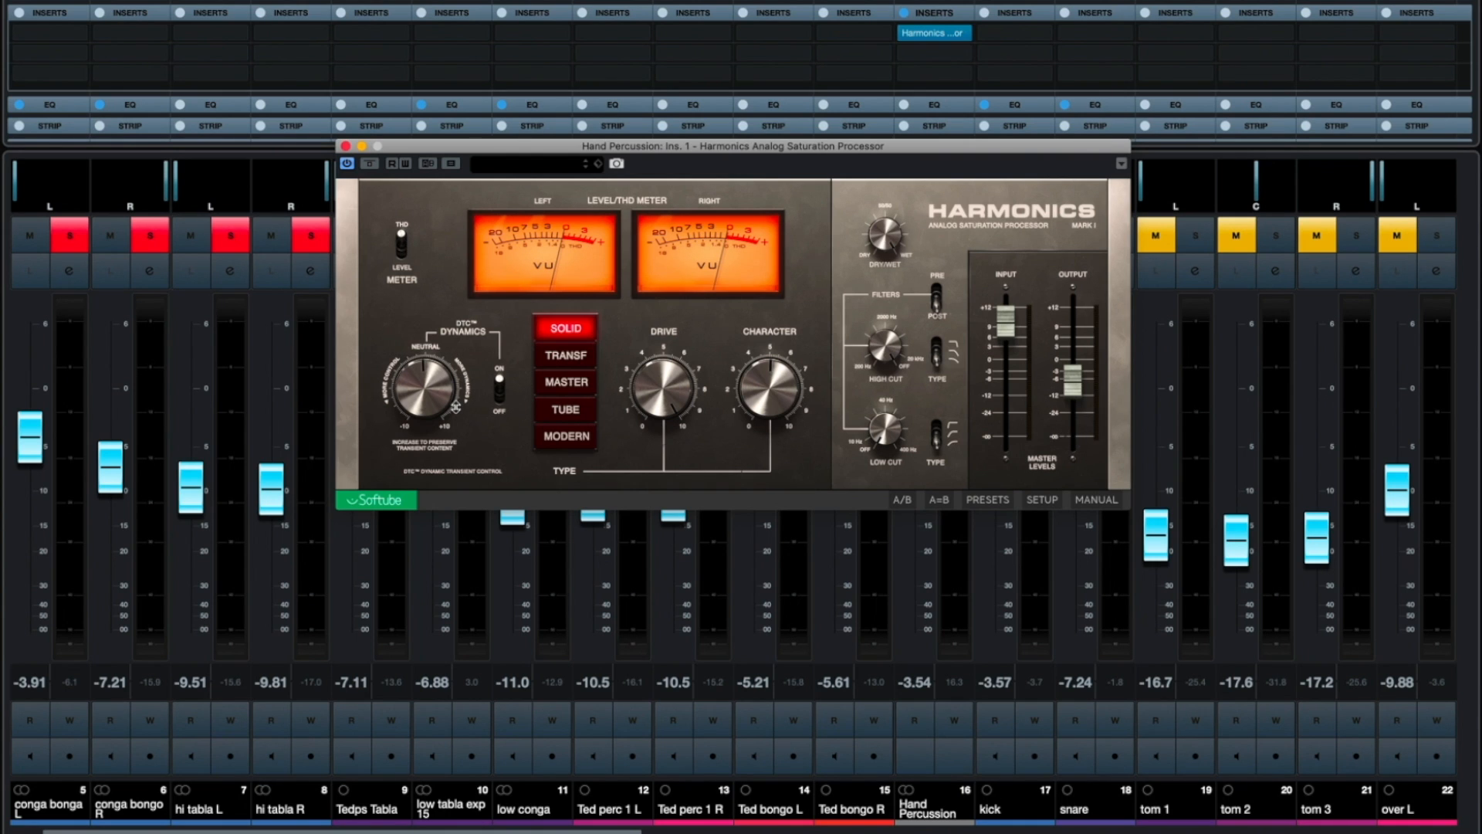
- Raise the DTC Dynamics to 7.8 during hand percussion playback and turn it back down
key("space")
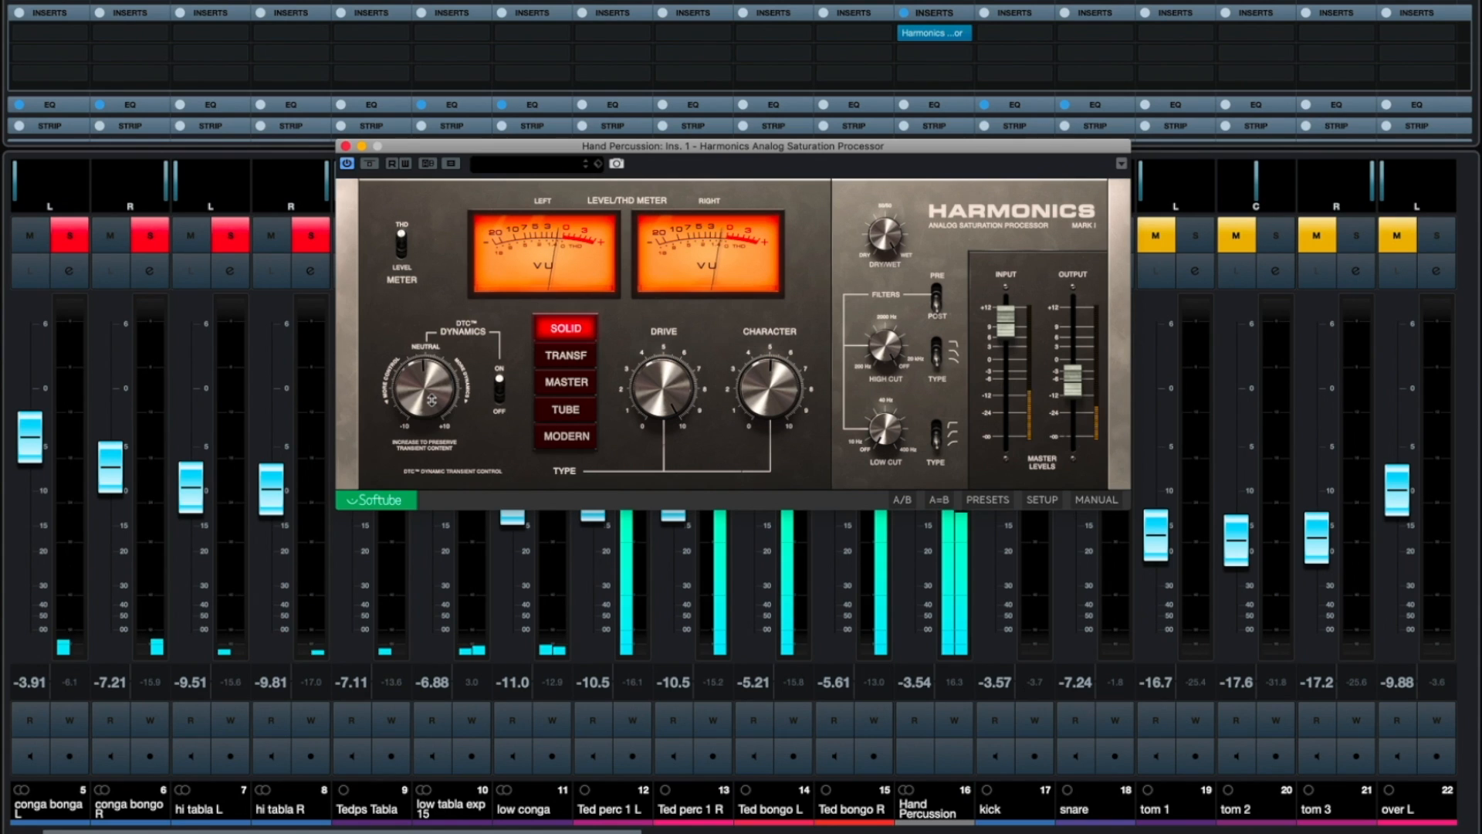
left_click_drag(432, 400, 427, 358)
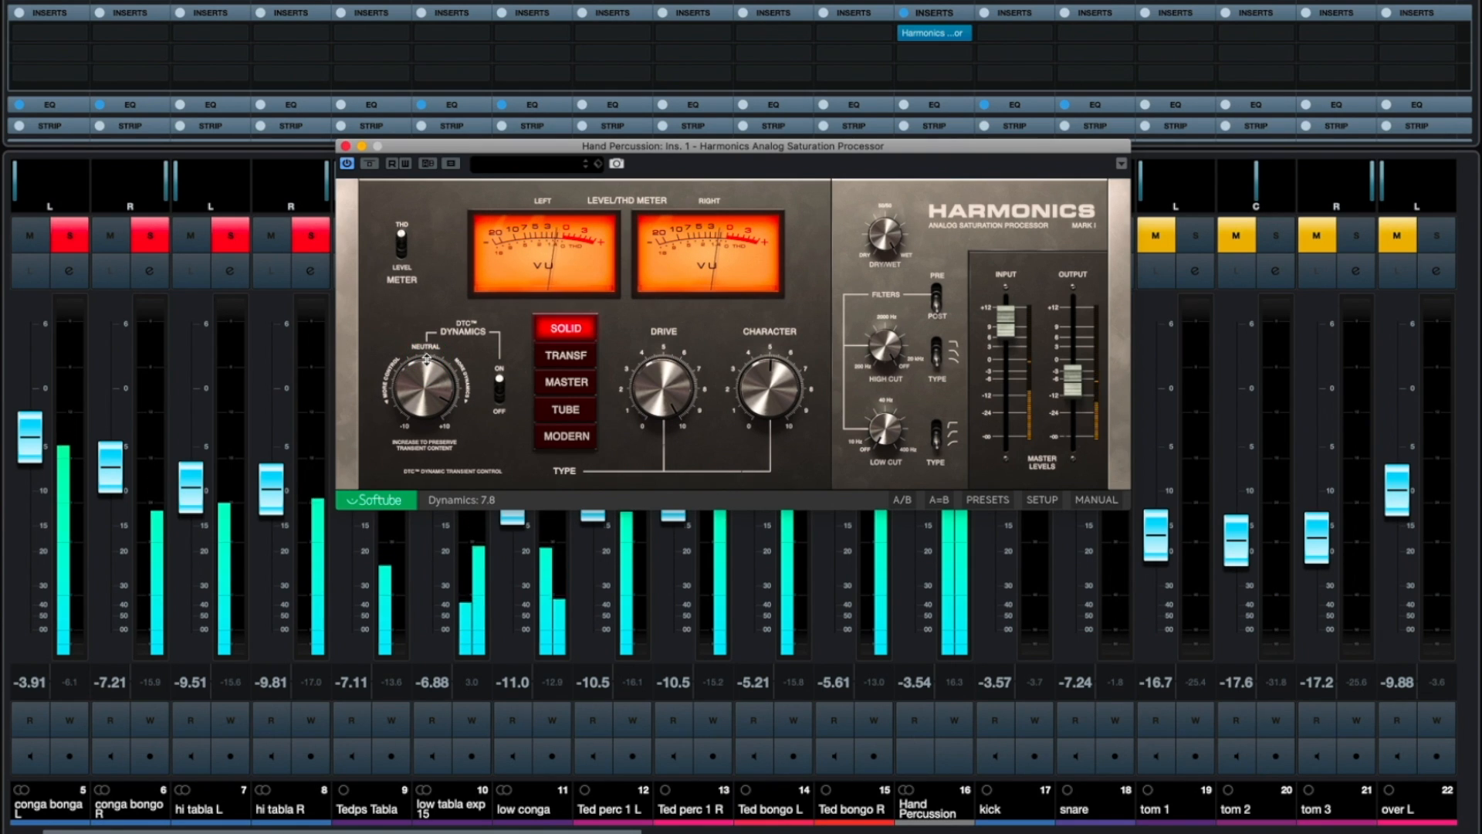
left_click_drag(427, 360, 441, 407)
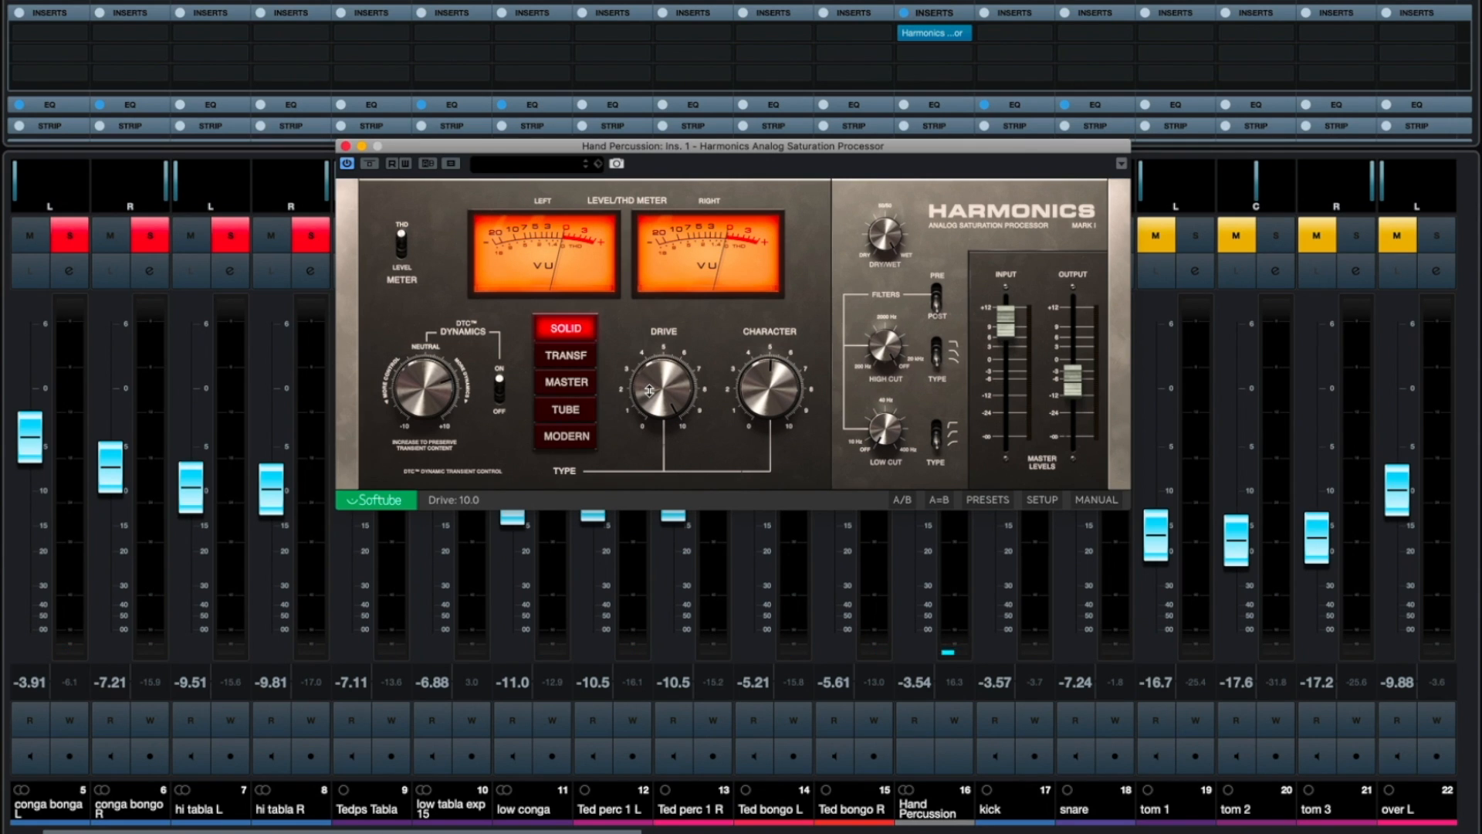
- Reduce the Drive on the Hand Percussion saturation and raise the Low Cut filter from Off
left_click_drag(650, 390, 650, 407)
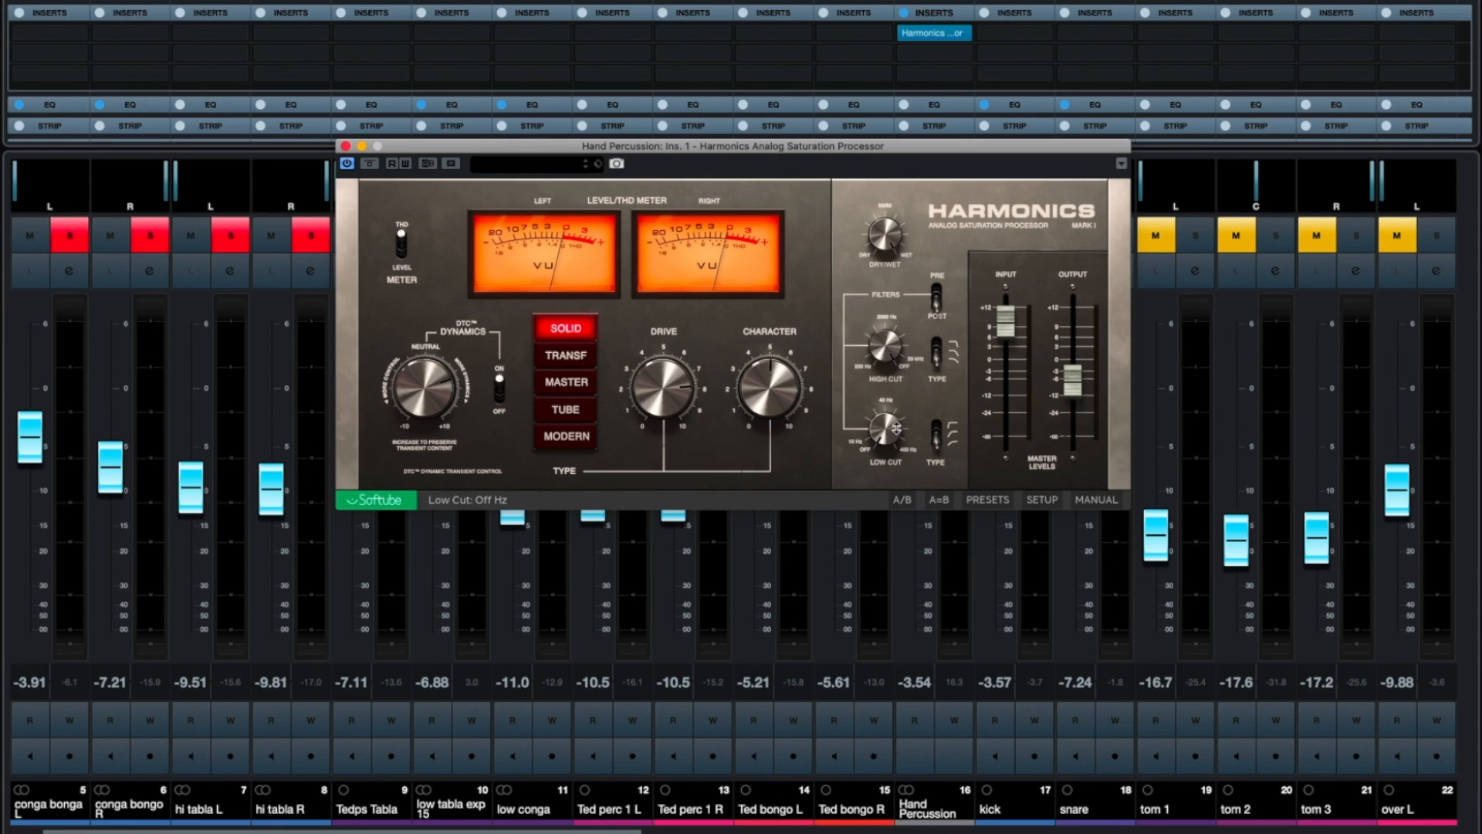
left_click_drag(893, 429, 890, 383)
left_click_drag(686, 391, 684, 402)
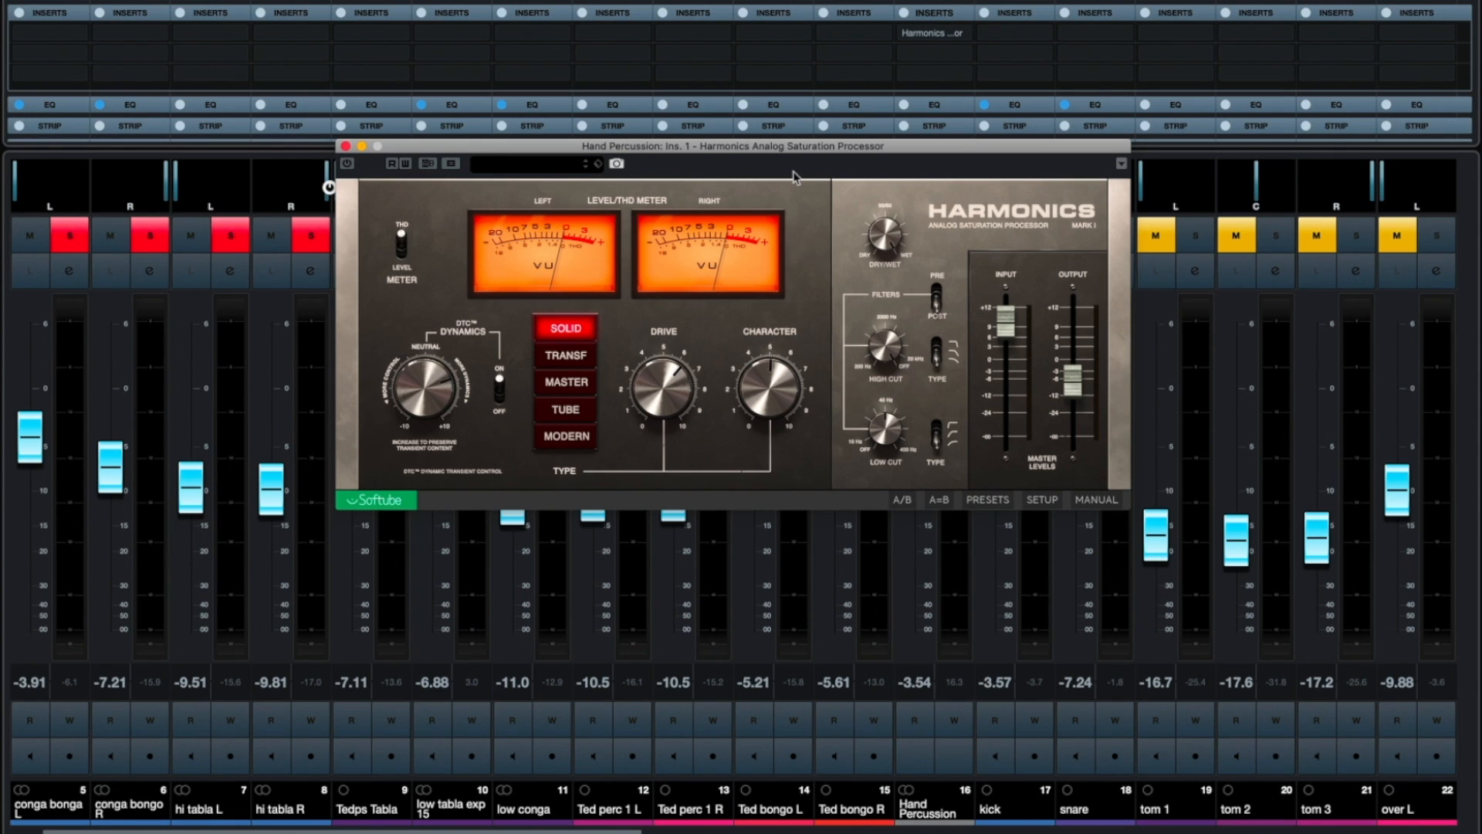
- Compare the hand percussion with Harmonics bypassed and active during playback, leaving the plug-in enabled
key("space")
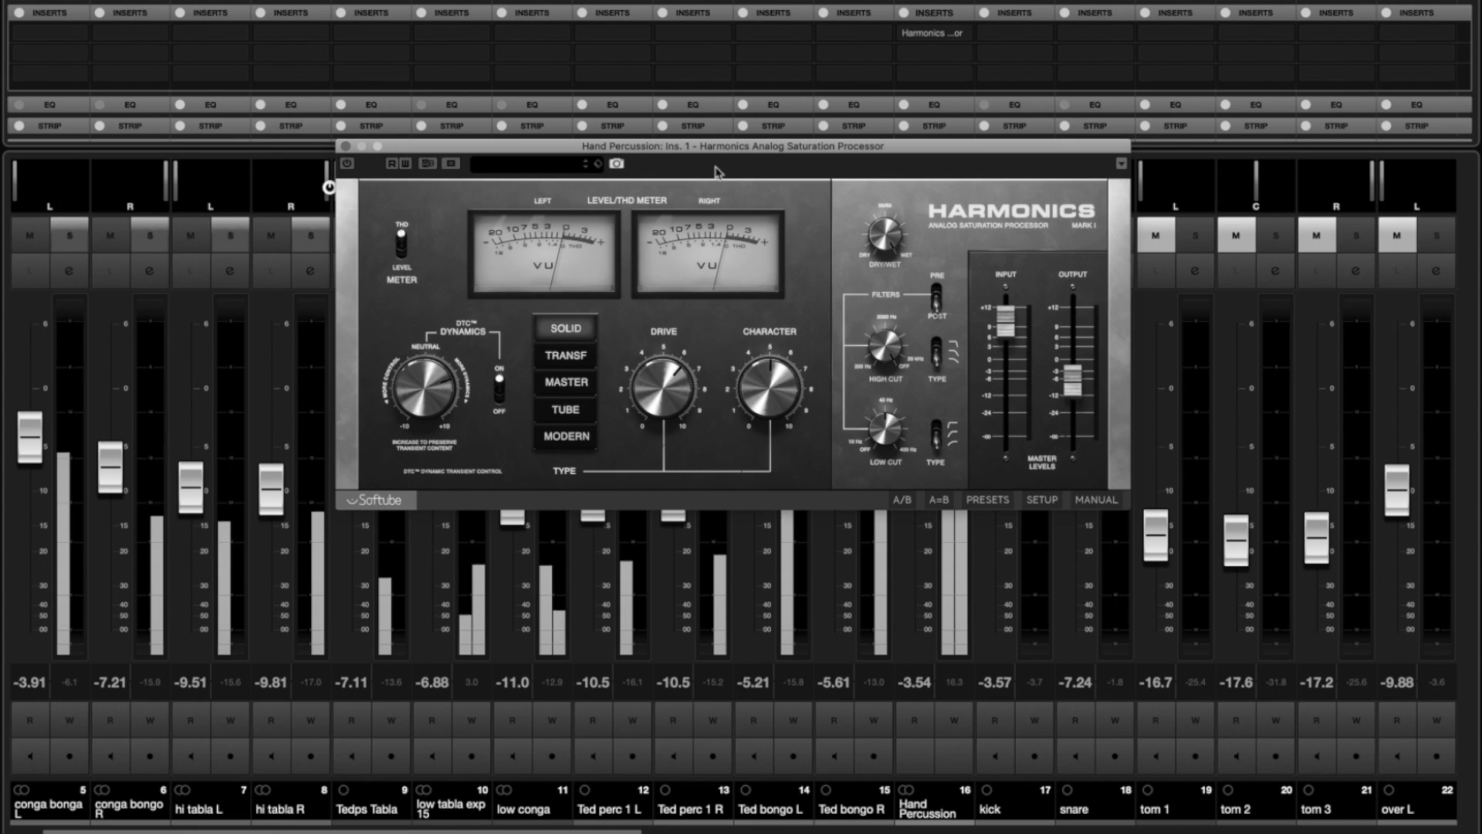
left_click(347, 163)
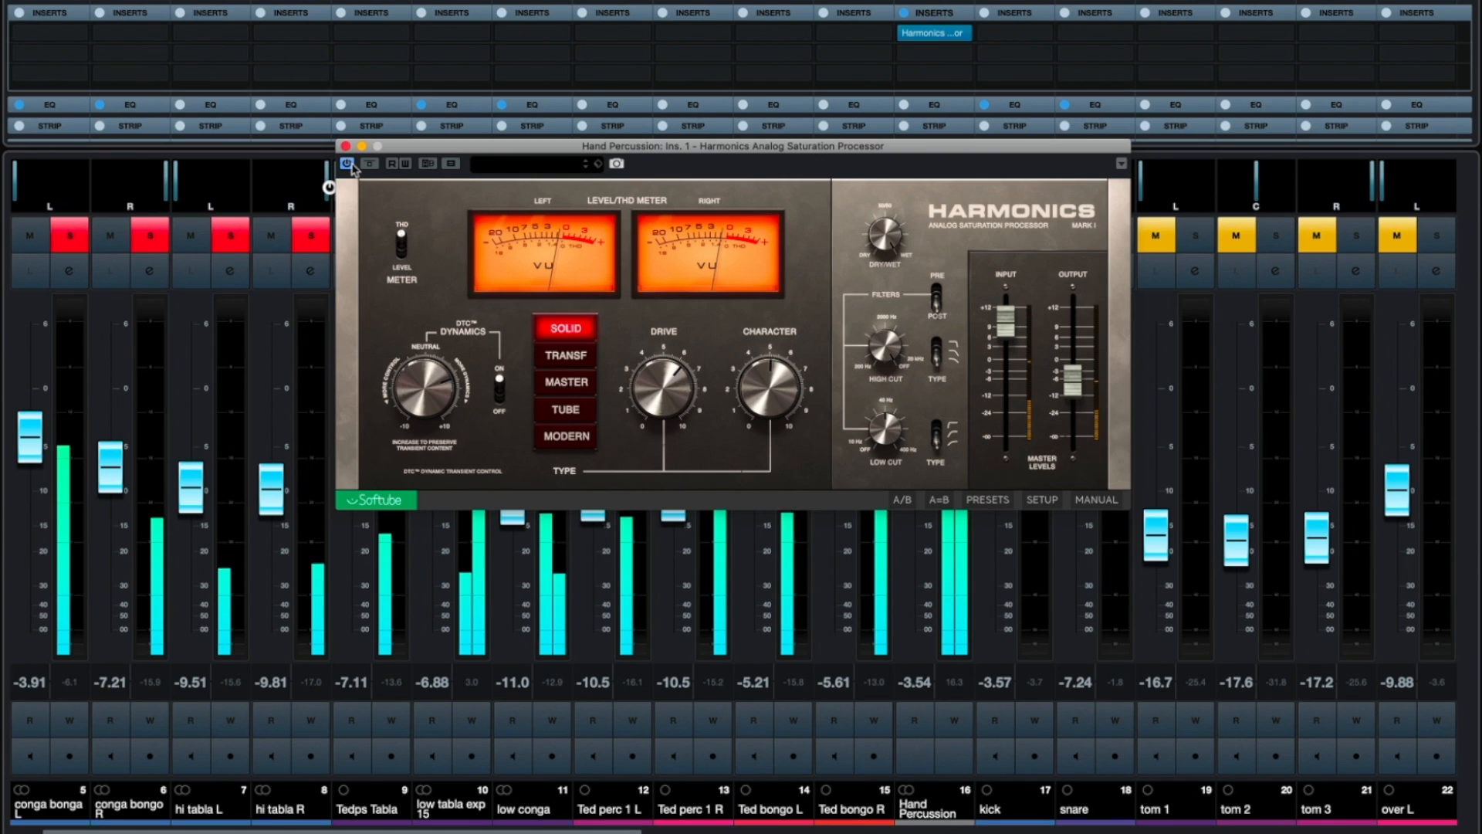
key("space")
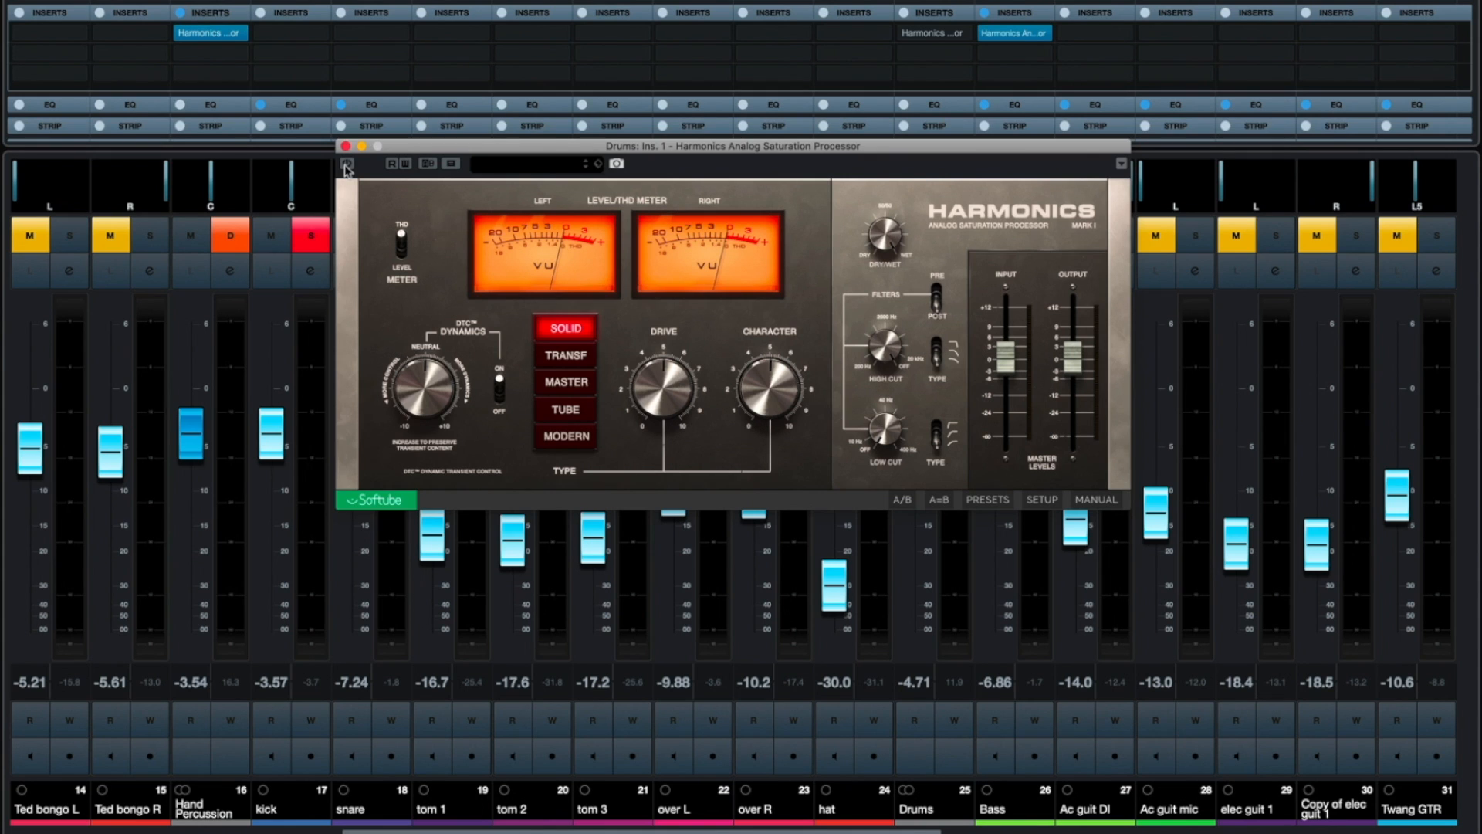
- Listen to the drums with Harmonics bypassed on the Drums group, and enable the plug-in
key("space")
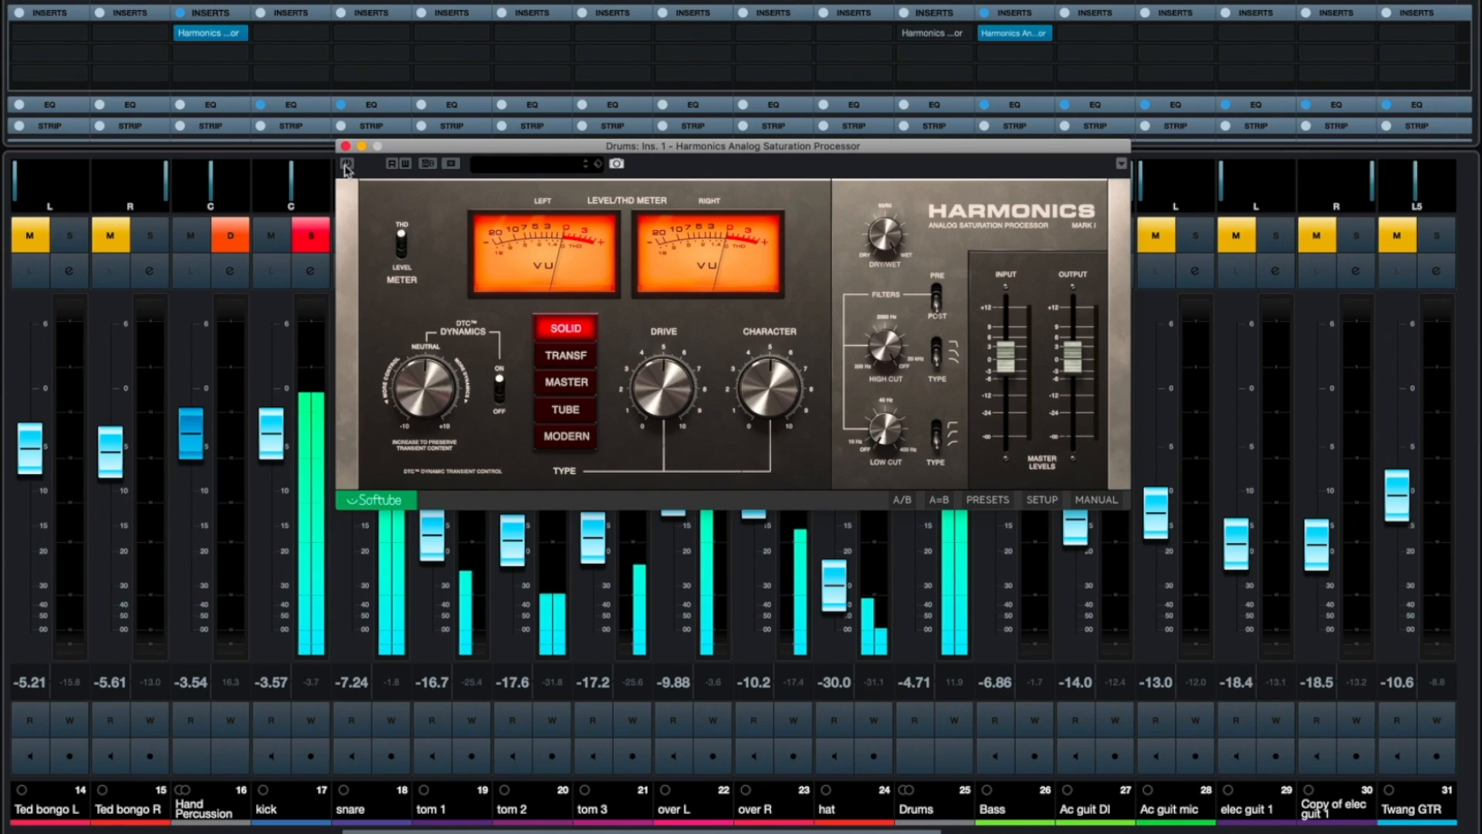
key("space")
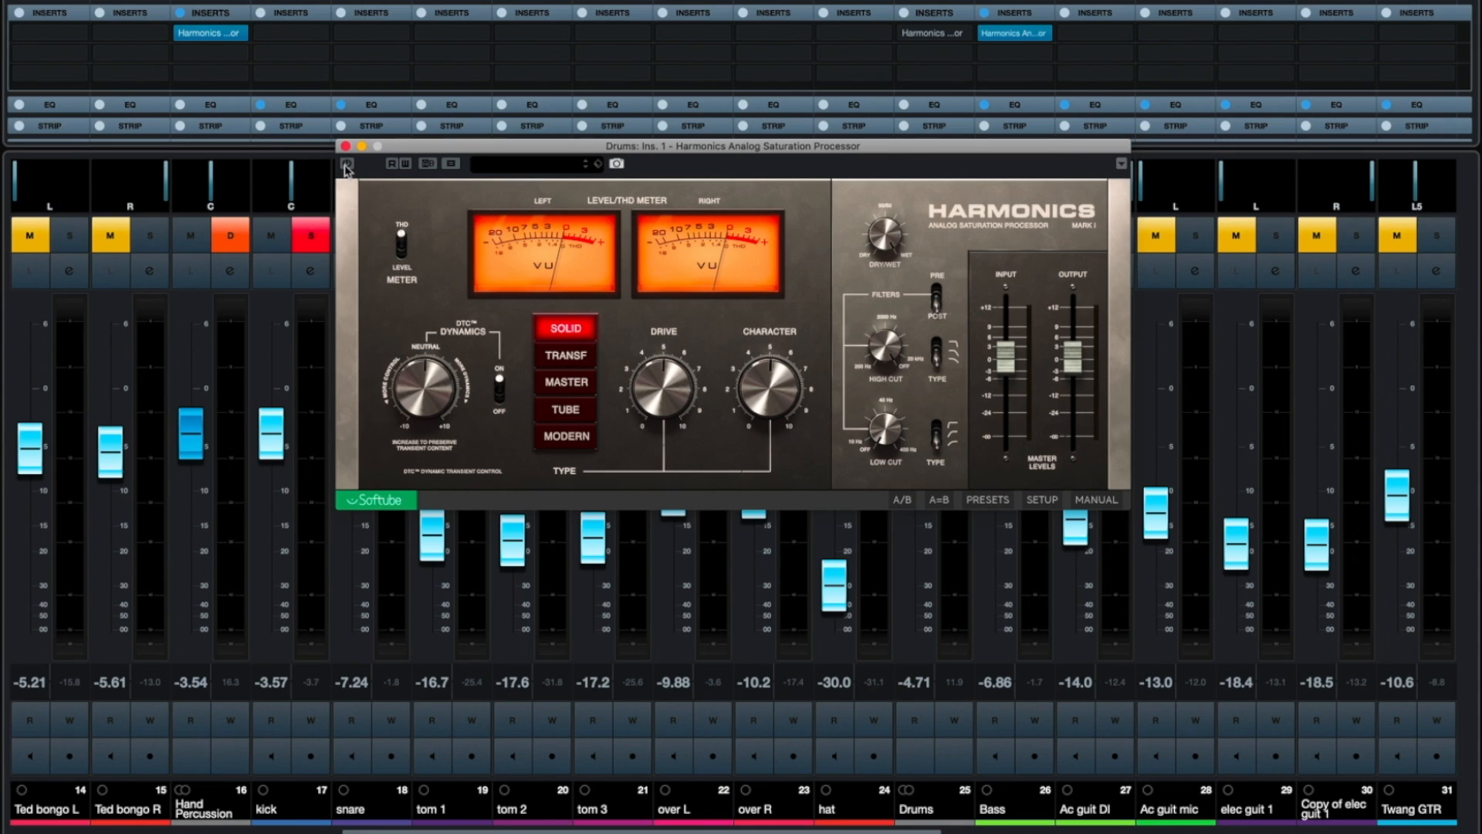
left_click(346, 165)
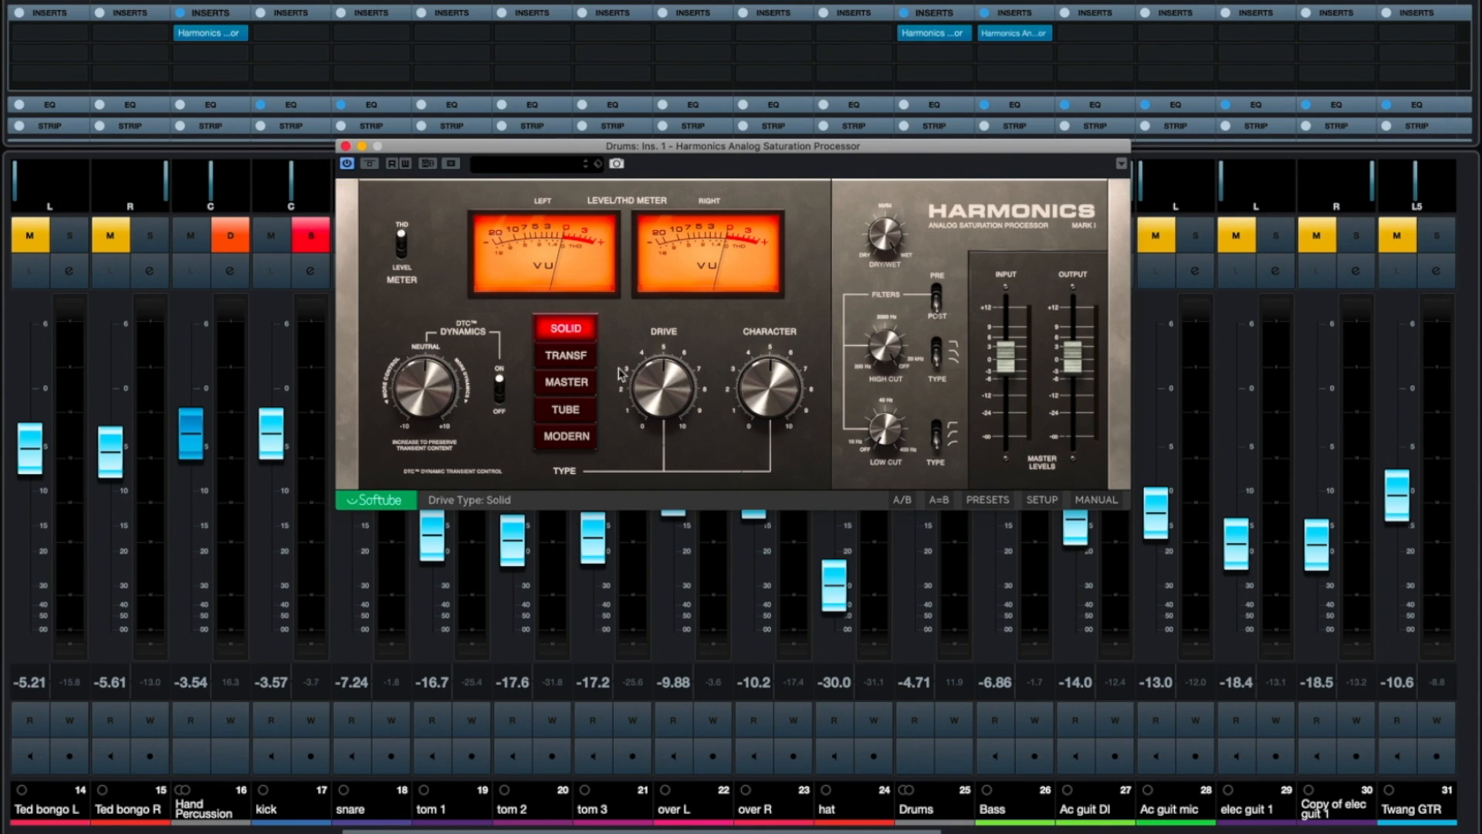
- Set the Drums saturation's Drive to 10.0, with the input level near maximum and the output at -7 dB
left_click_drag(658, 386, 654, 296)
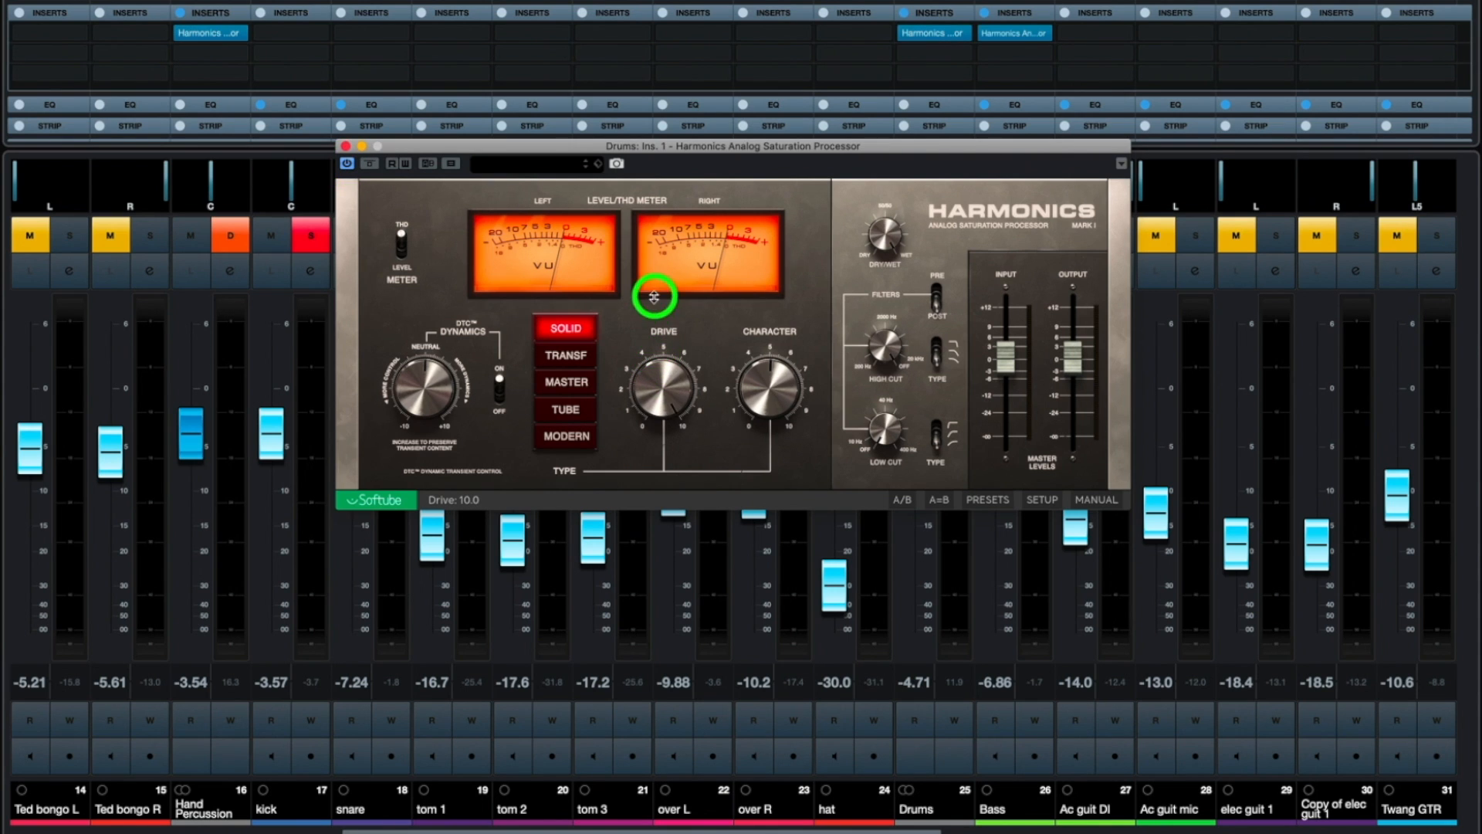
left_click_drag(1006, 357, 1070, 407)
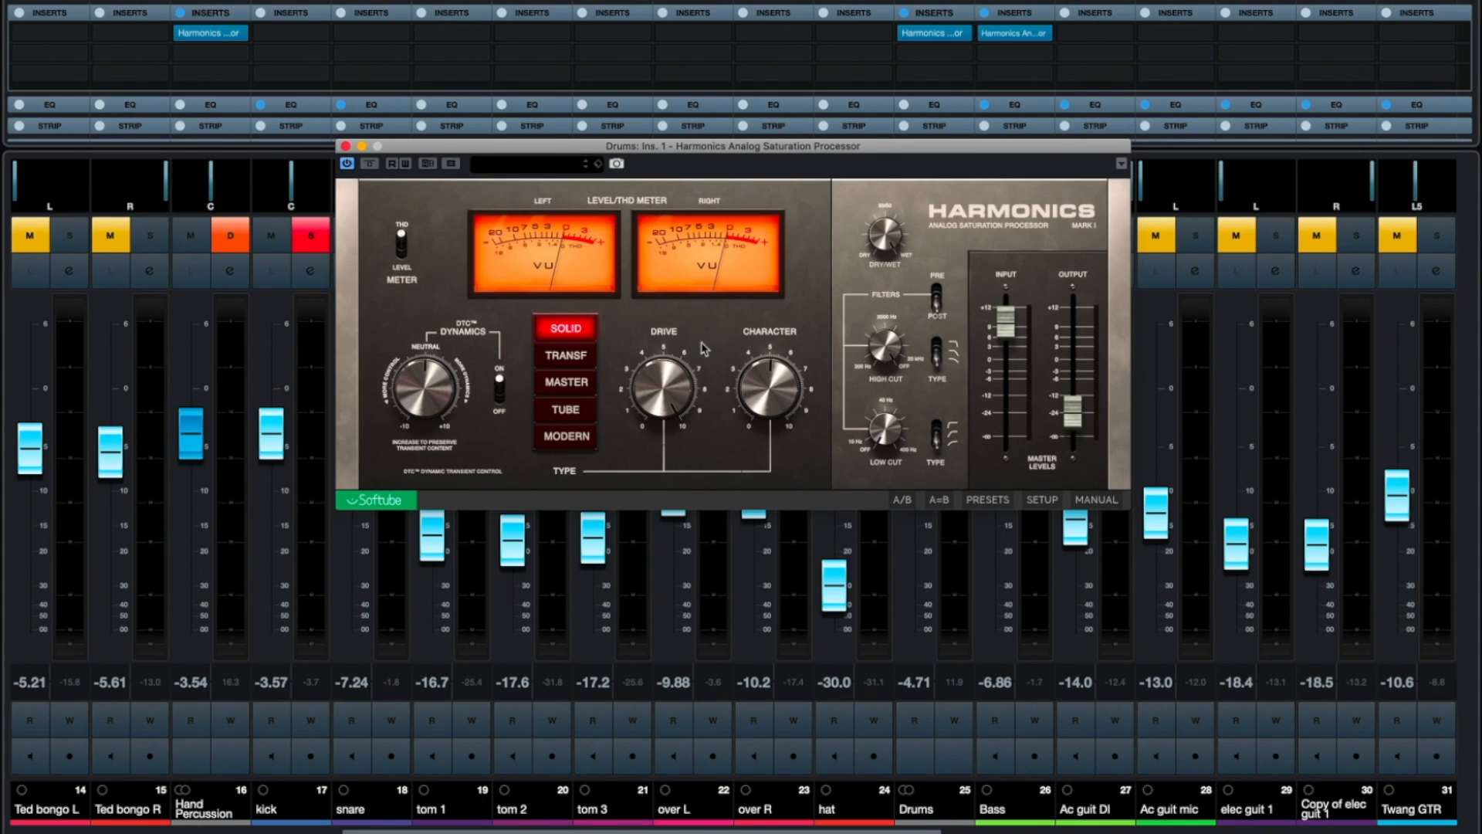
key("space")
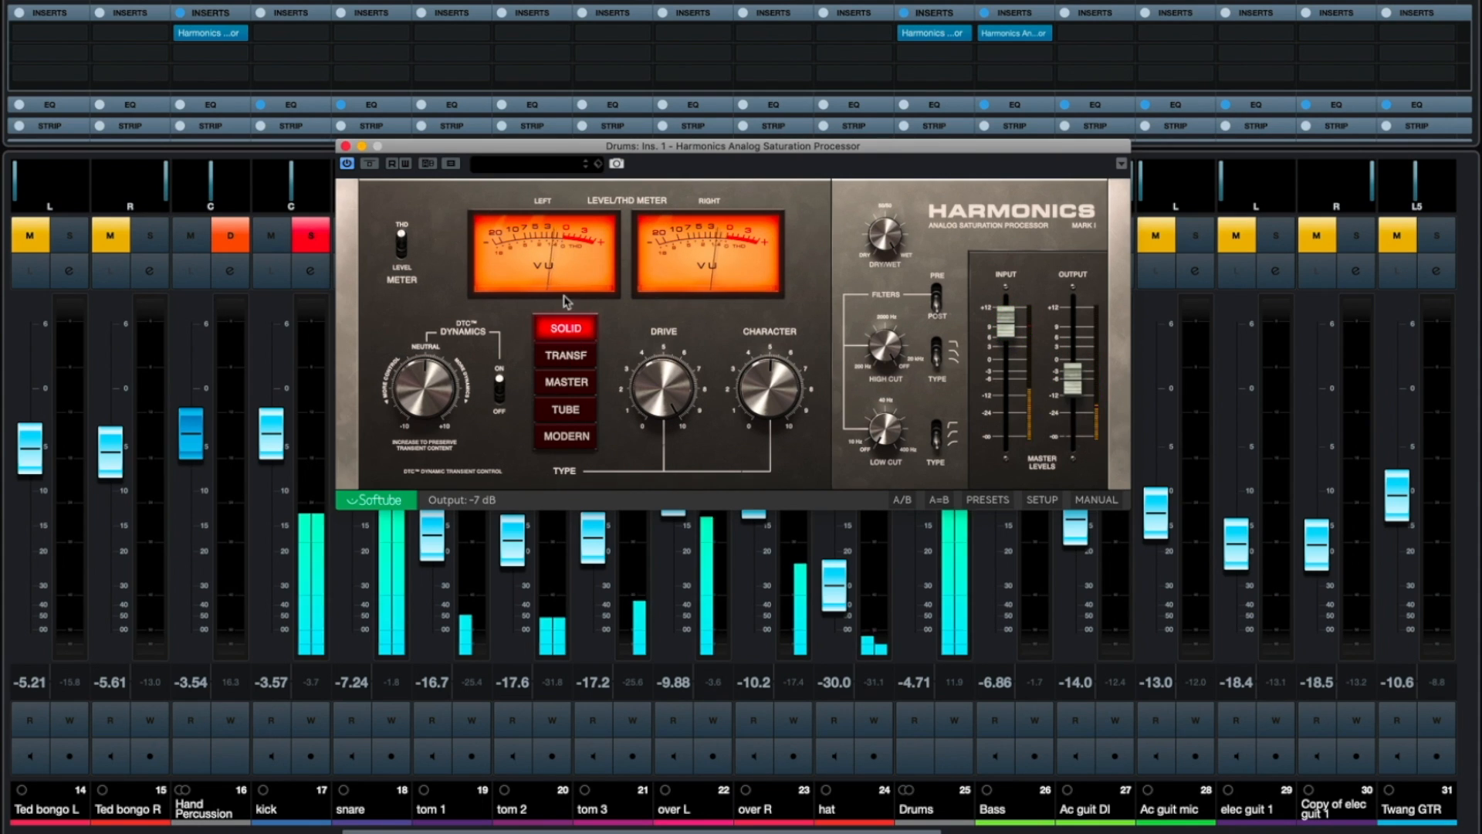
- Audition the Transformer, Master, Tube and Modern drive types on the drums and settle on Transformer
left_click(564, 358)
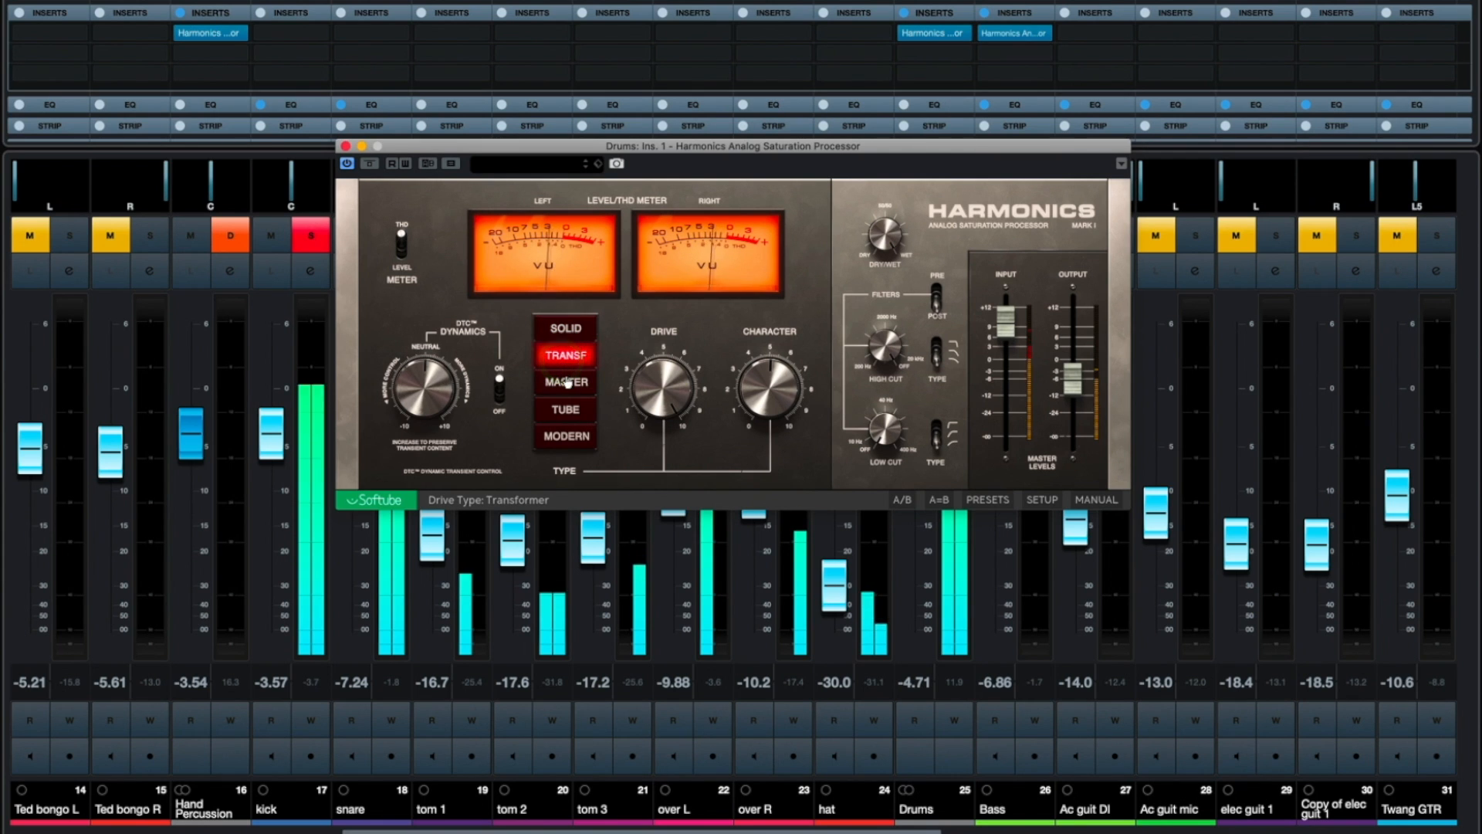
left_click(568, 383)
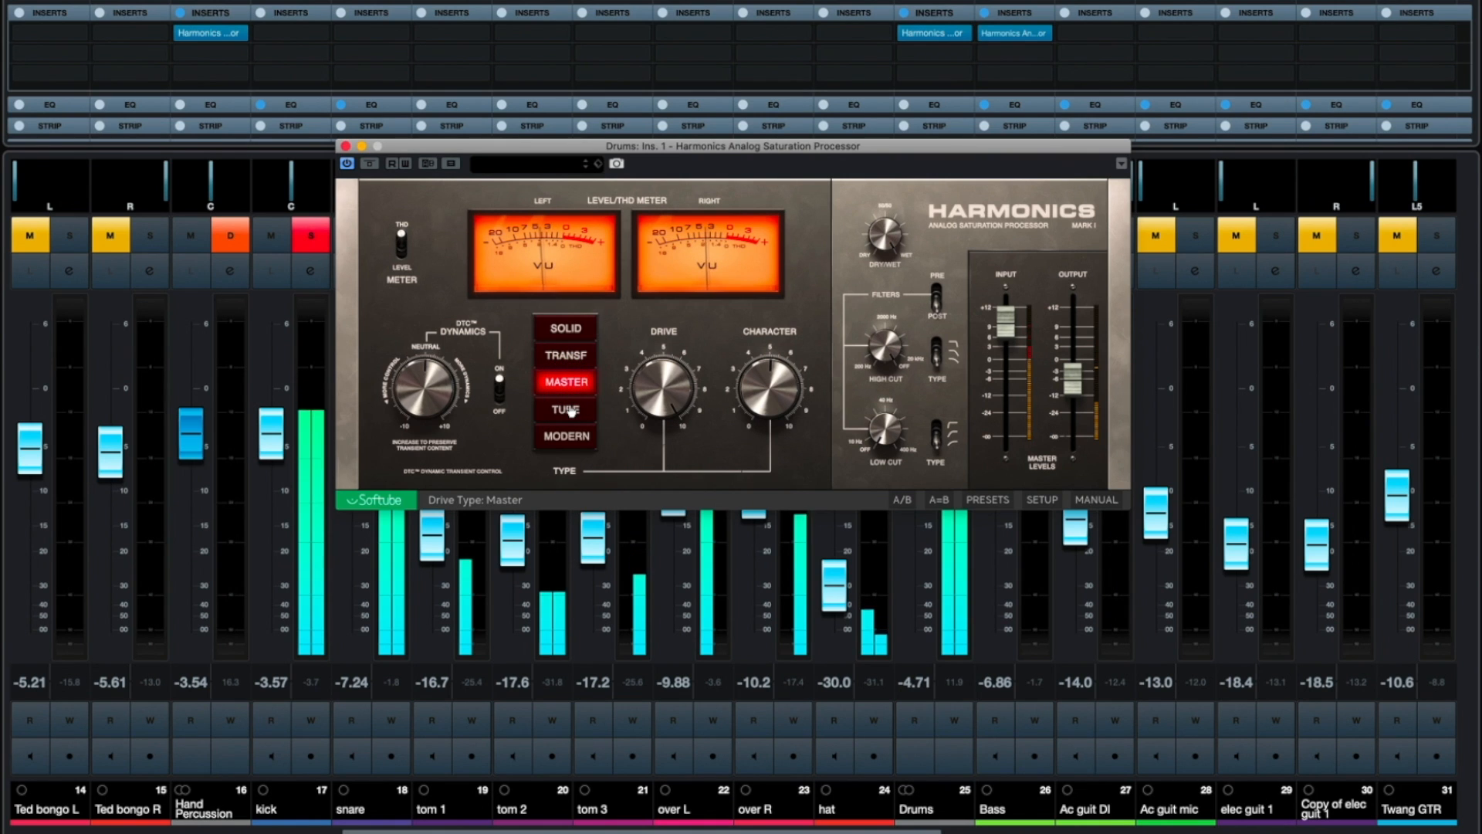
left_click(569, 410)
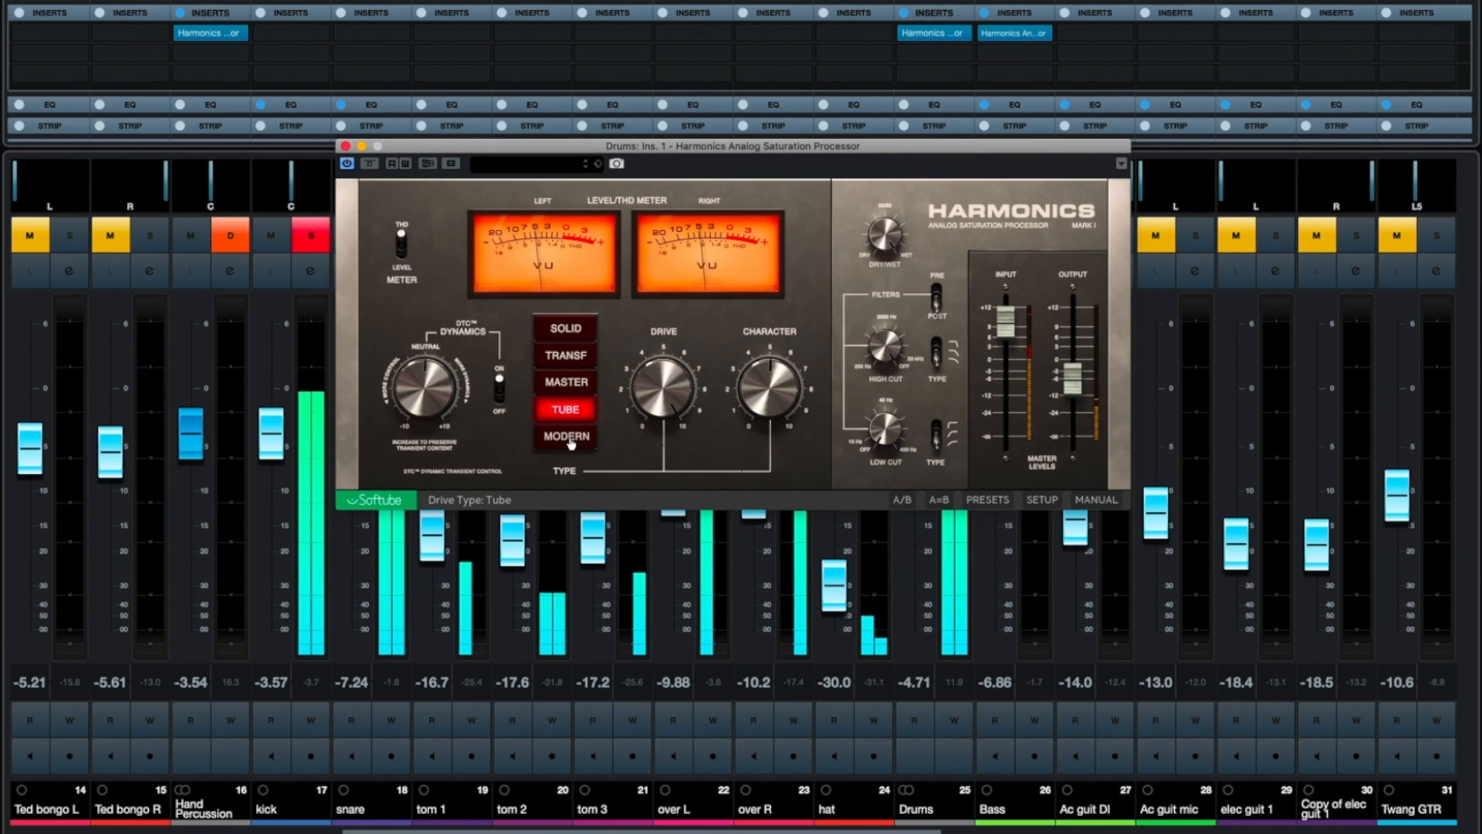
left_click(571, 440)
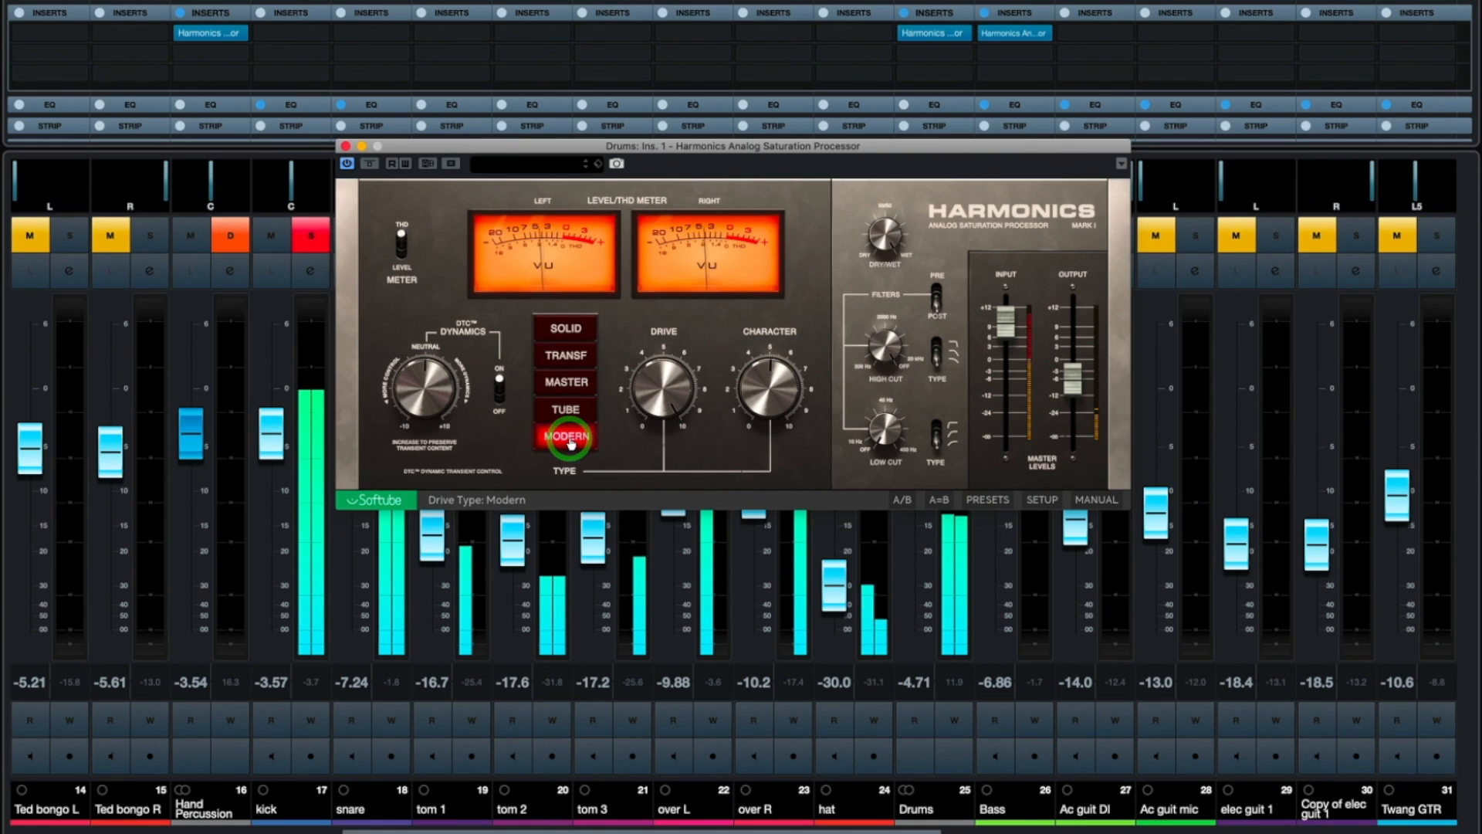
left_click(573, 359)
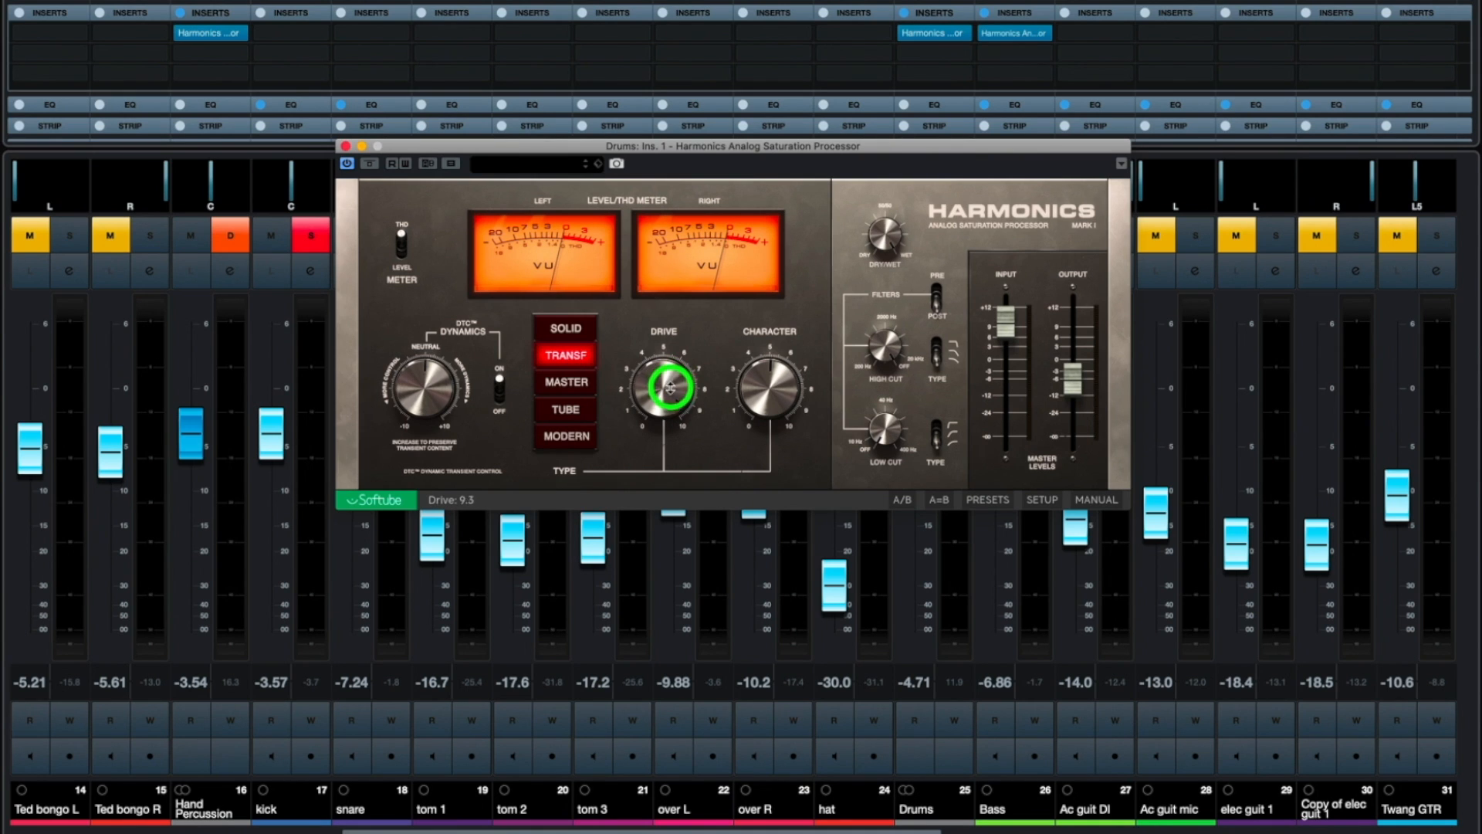
- Reduce the Drive and turn down the DTC Dynamics on the Drums saturation, and set Character to 5.9
left_click_drag(670, 387, 671, 399)
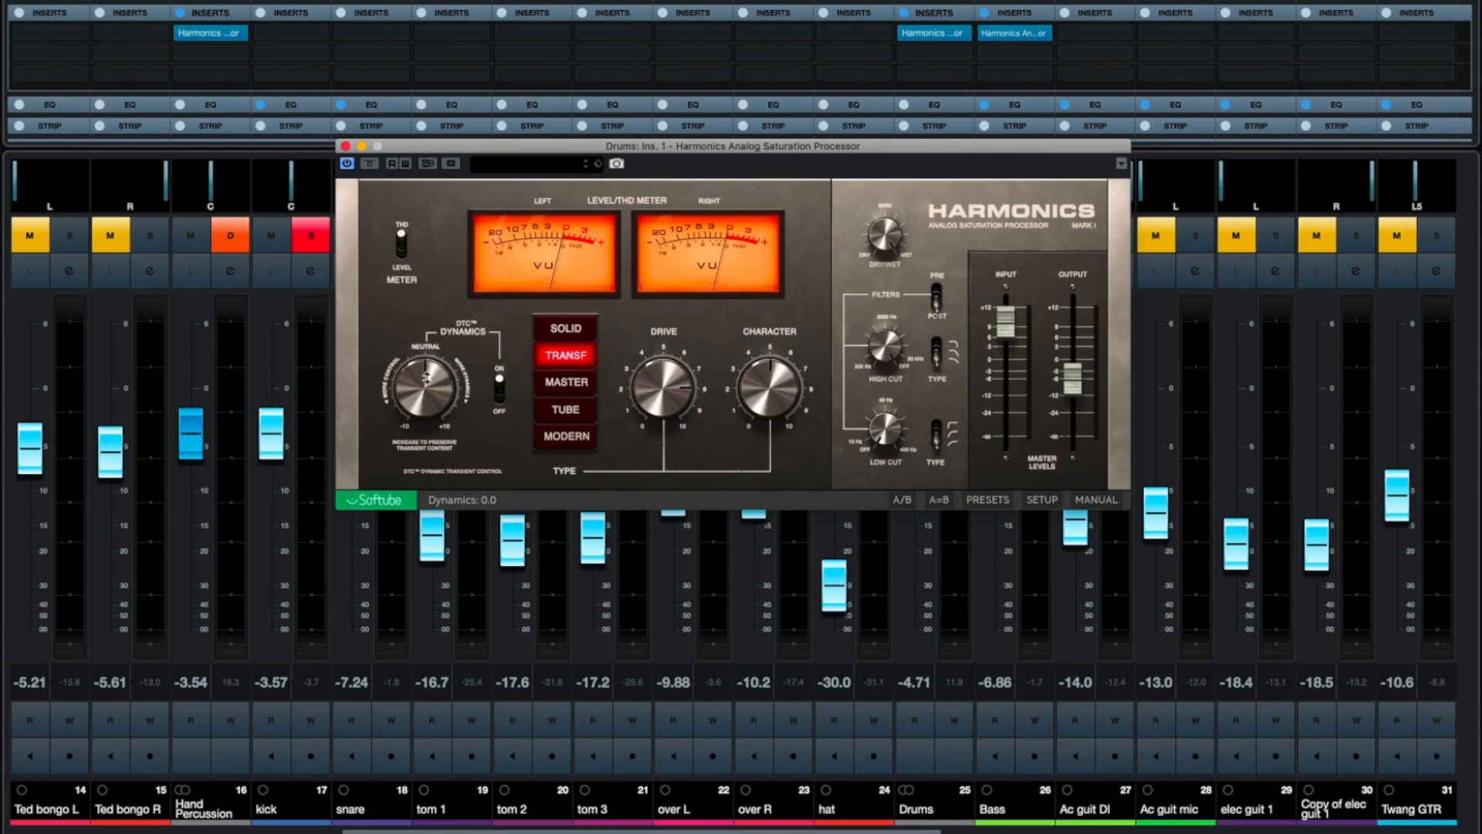
left_click_drag(425, 369, 418, 416)
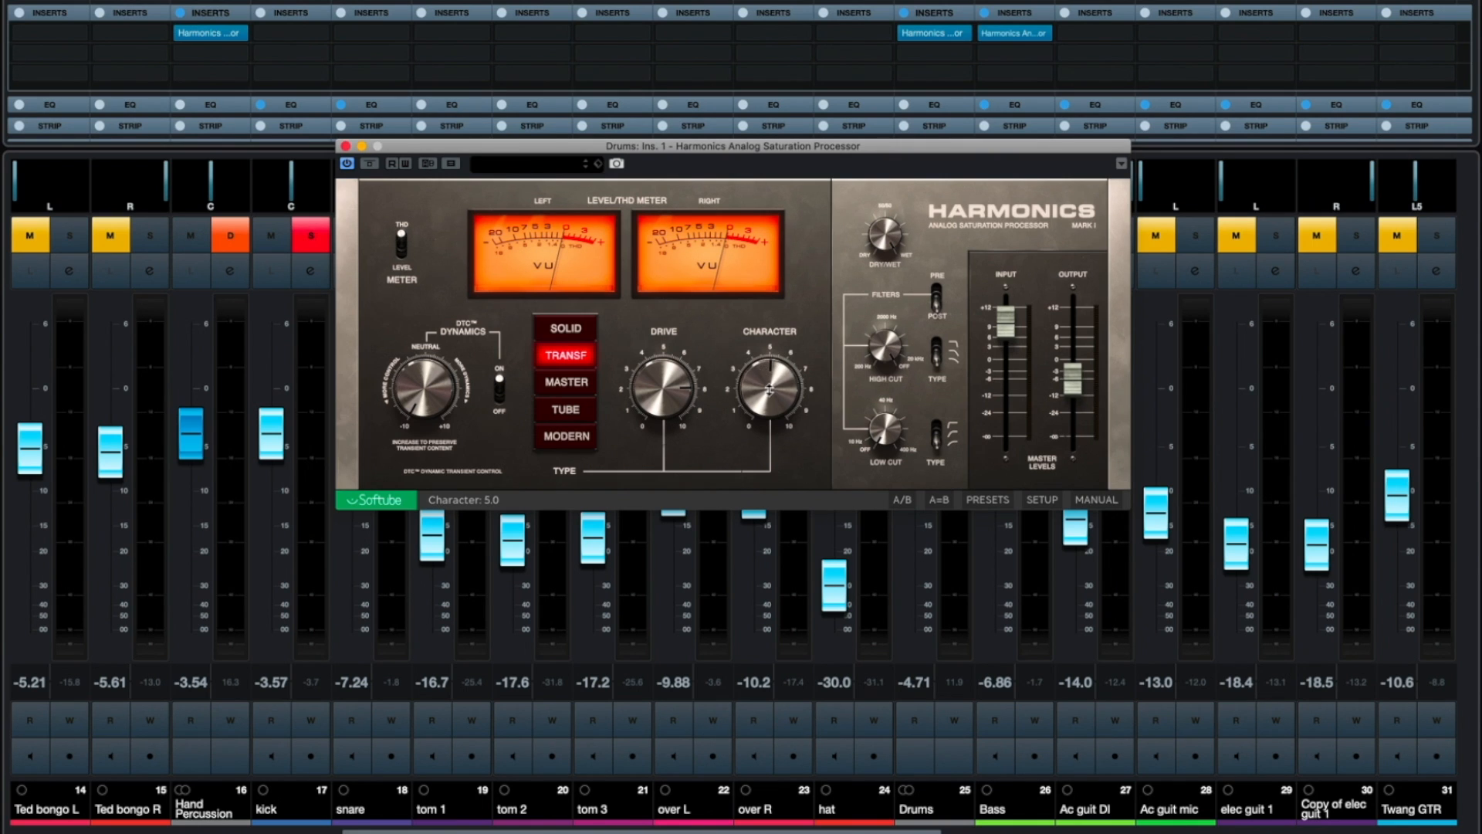
key("space")
mouse_move(769, 390)
left_mouse_down()
mouse_move(767, 365)
mouse_move(765, 379)
left_mouse_up()
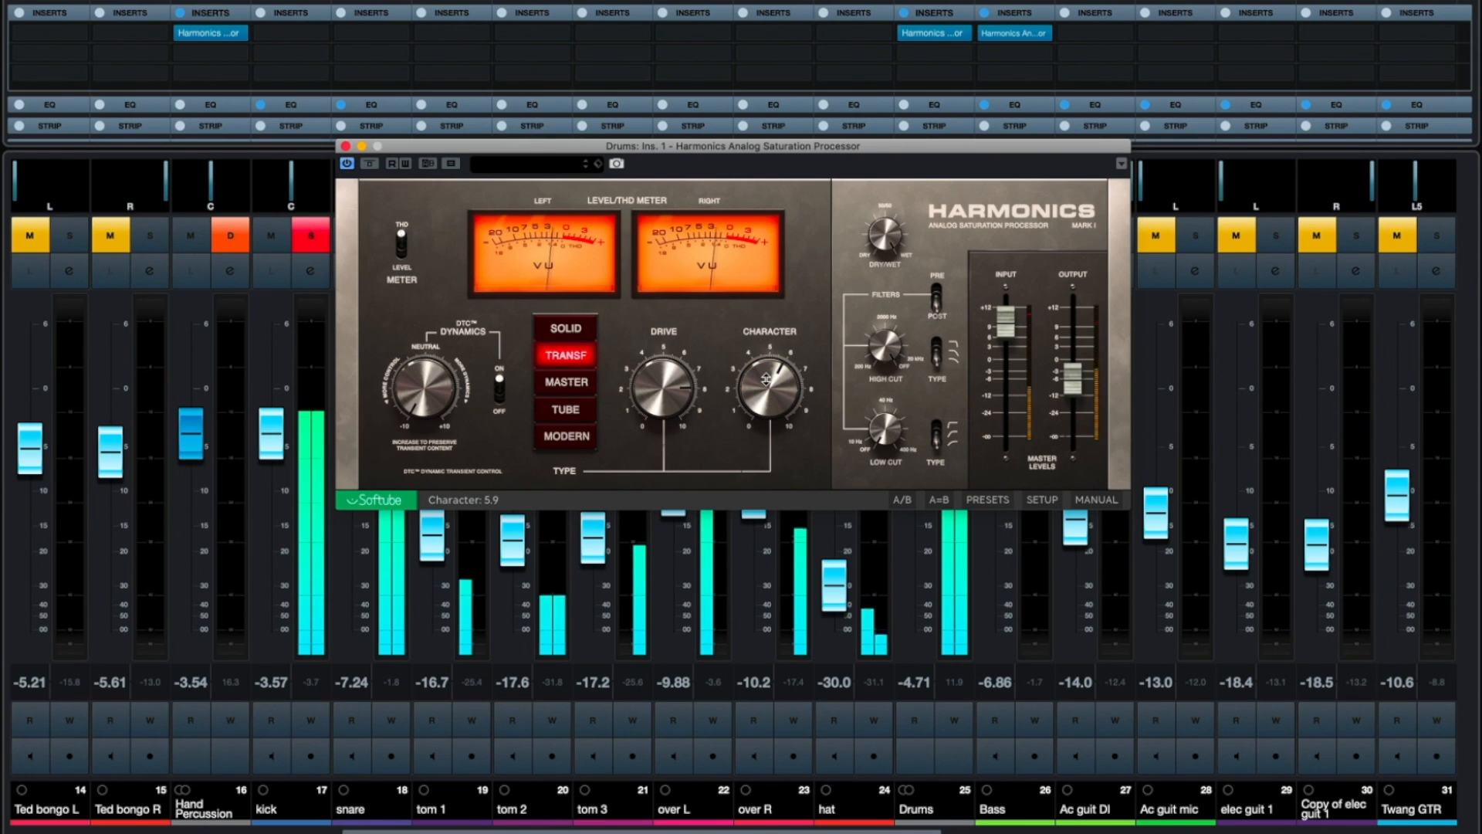
- Try a lower High Cut frequency and a lower Dry/Wet mix on the Drums saturation during playback
left_click_drag(886, 349, 882, 368)
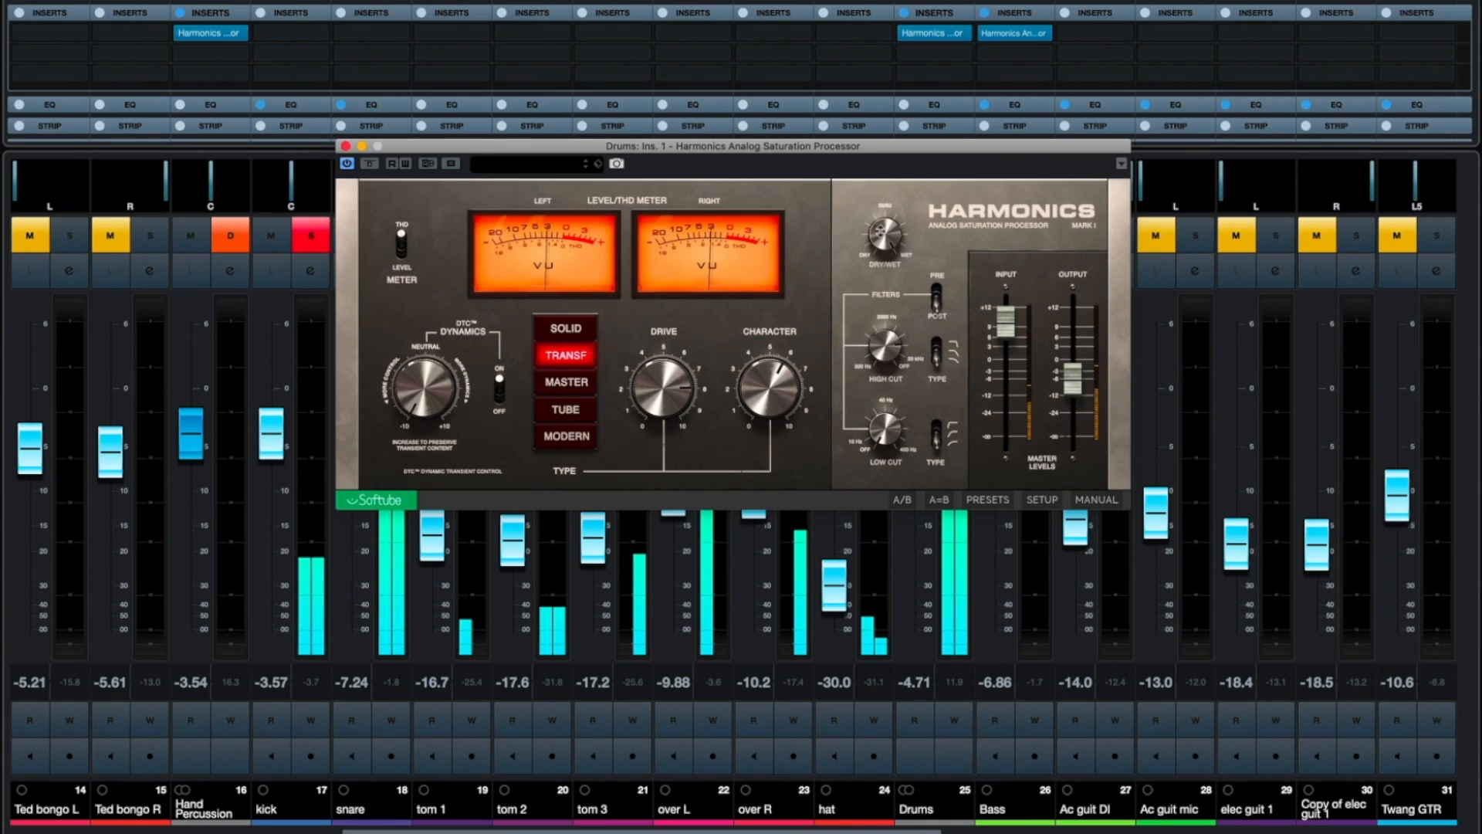
left_click(882, 239)
left_click_drag(881, 241, 880, 273)
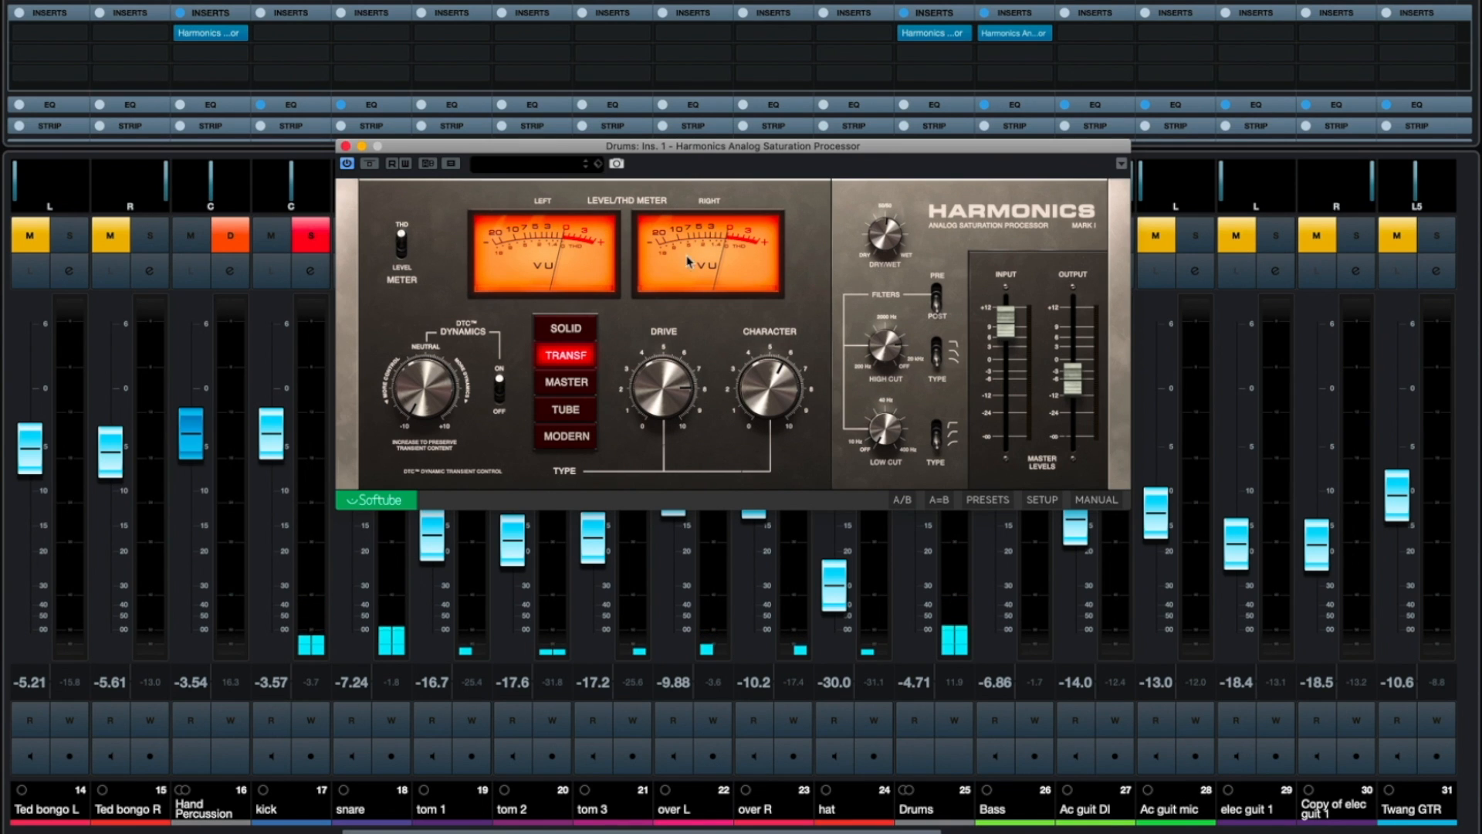
- Compare the Drums group with and without the Harmonics saturation by toggling the effect twice during playback, and stop playback
left_click(348, 165)
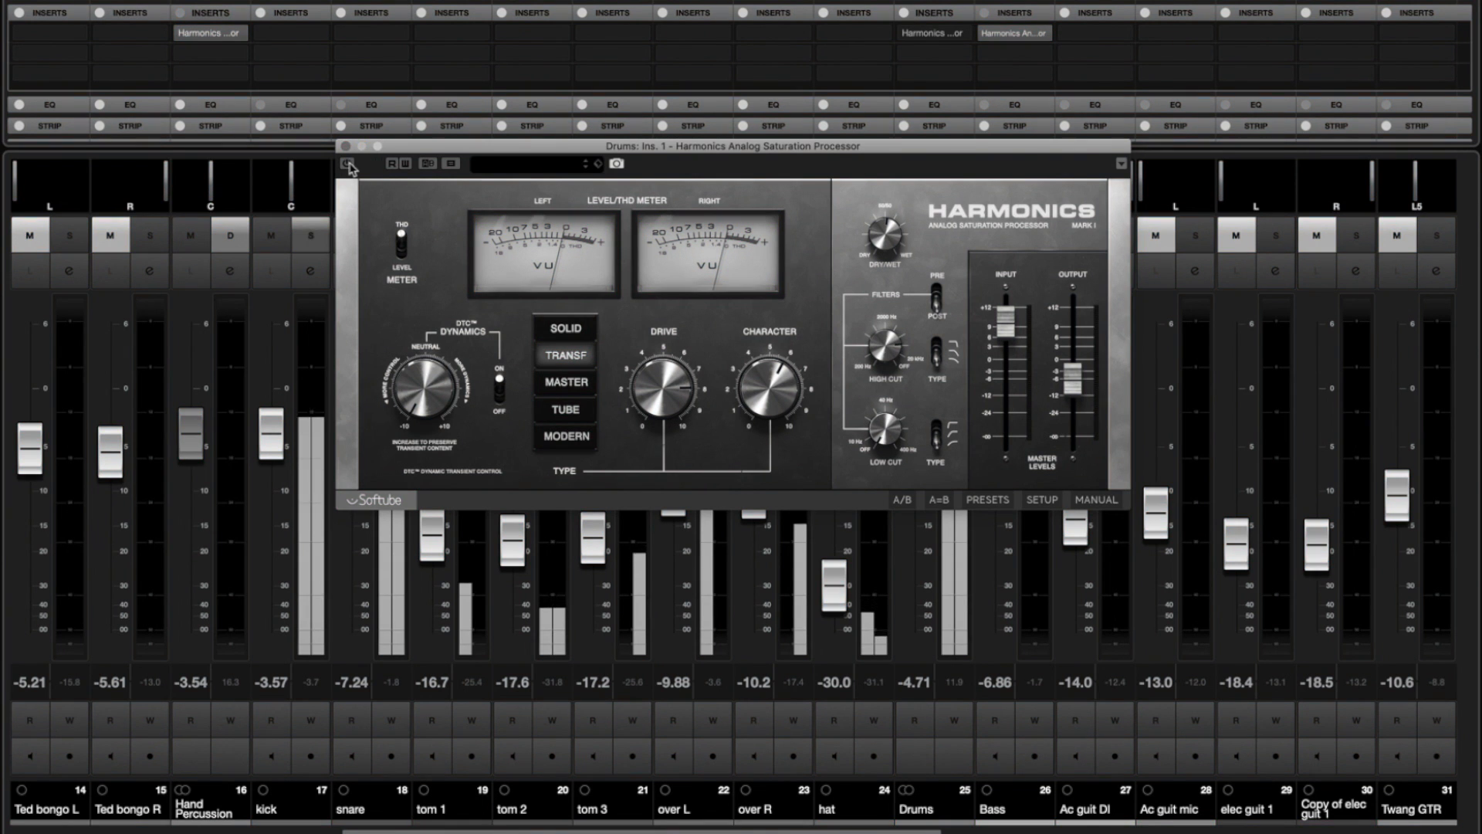
left_click(348, 164)
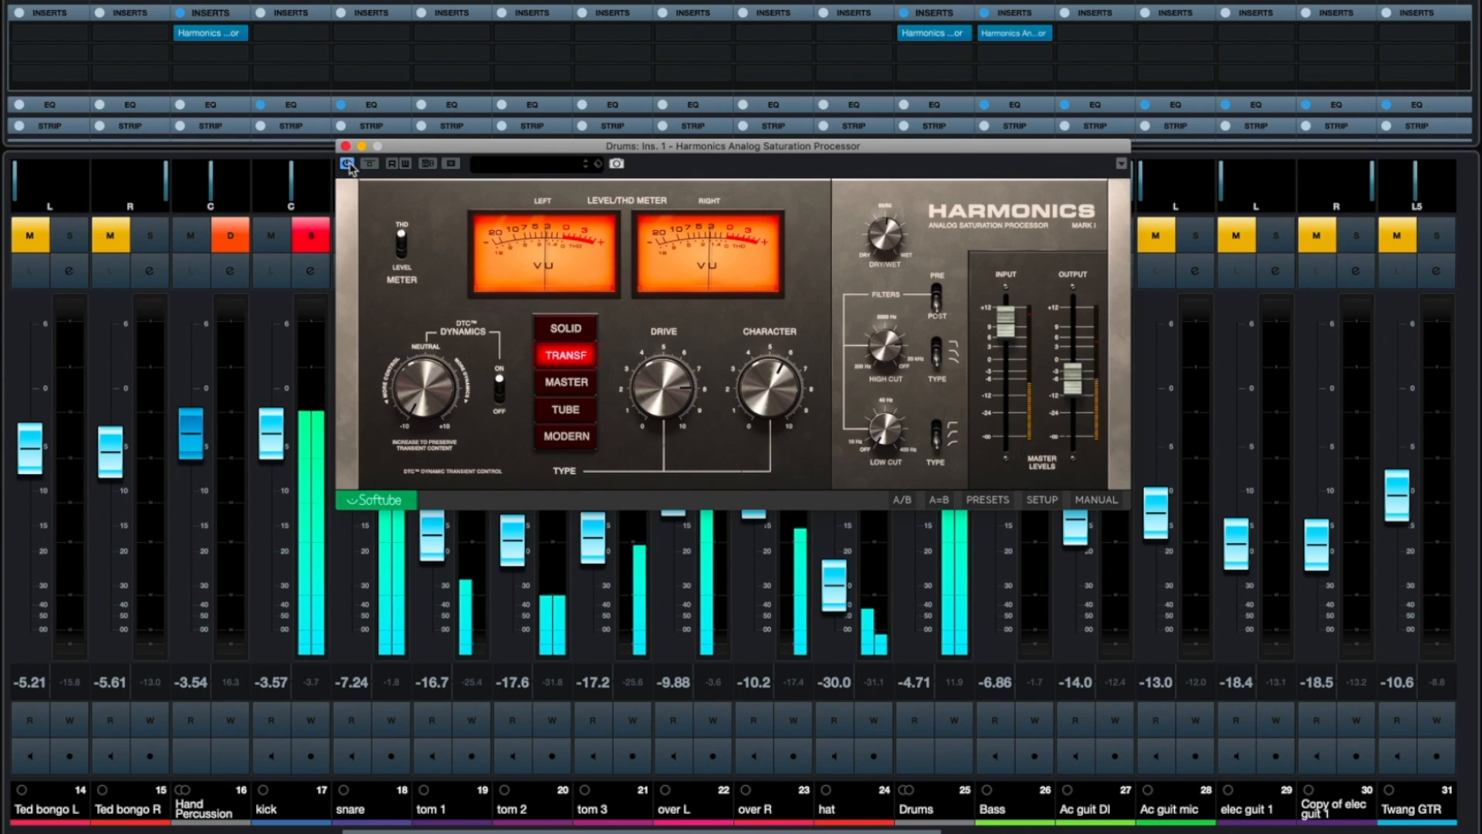
left_click(348, 164)
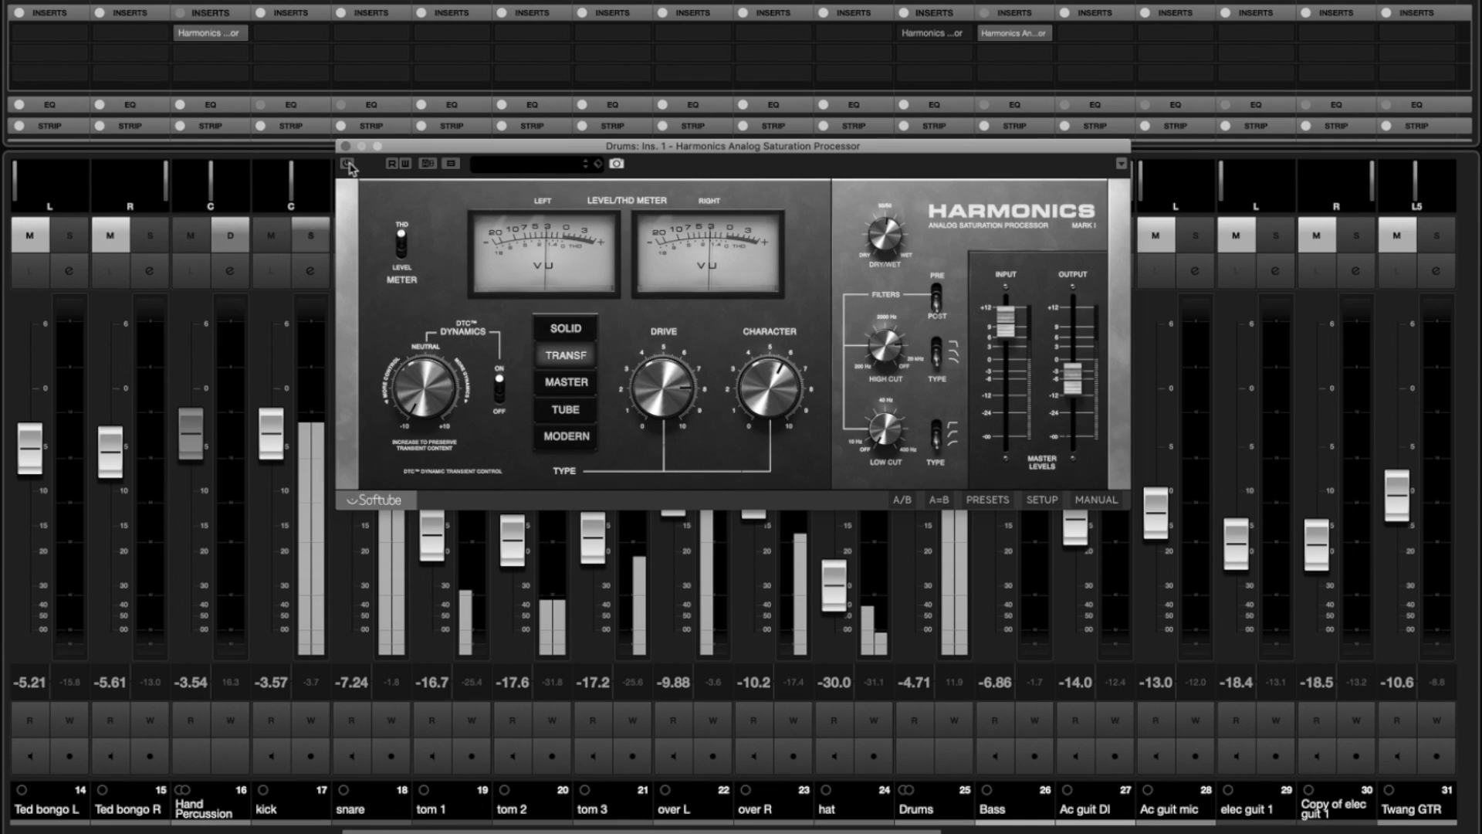
left_click(348, 165)
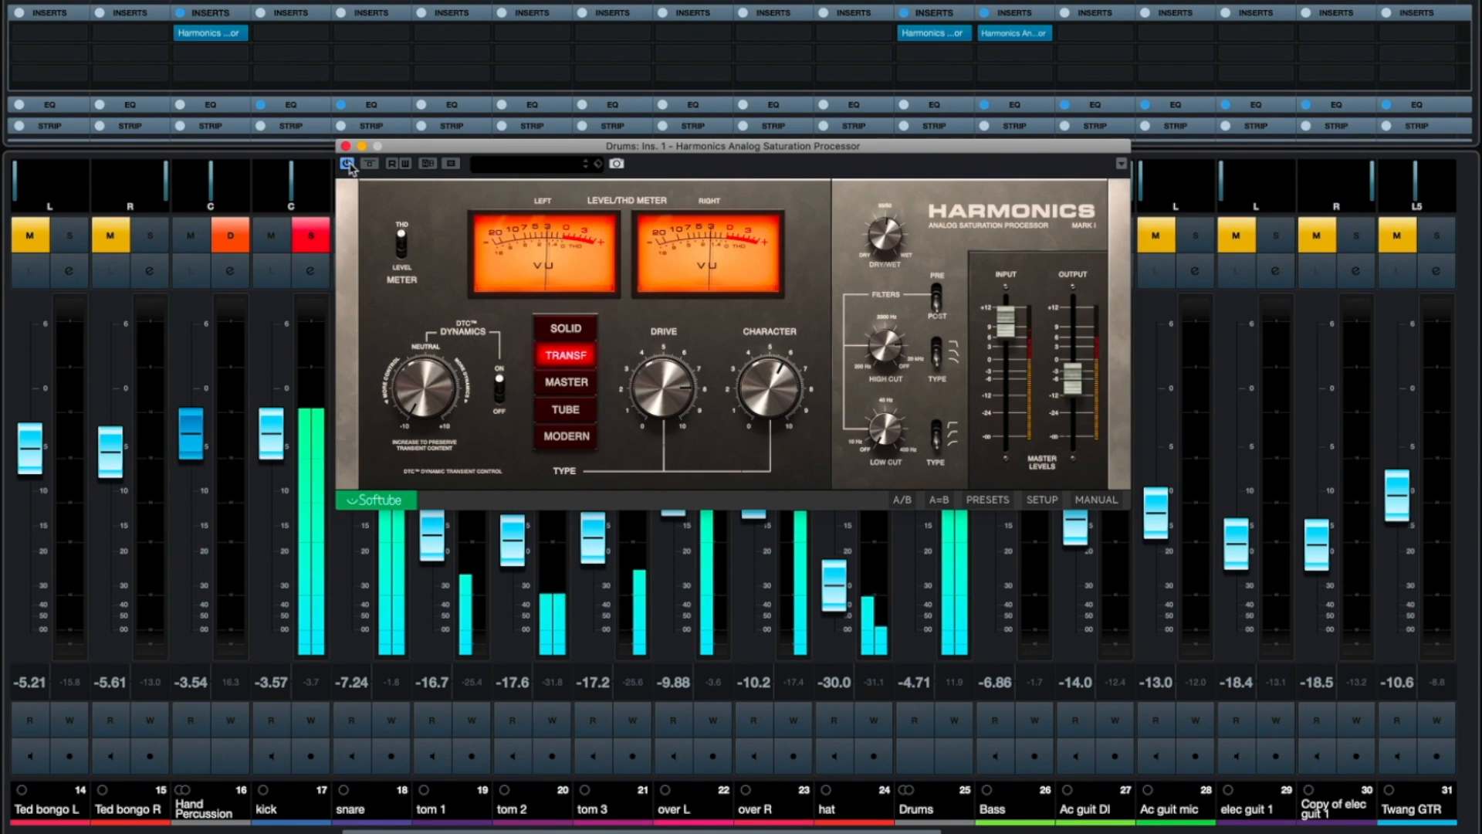
key("space")
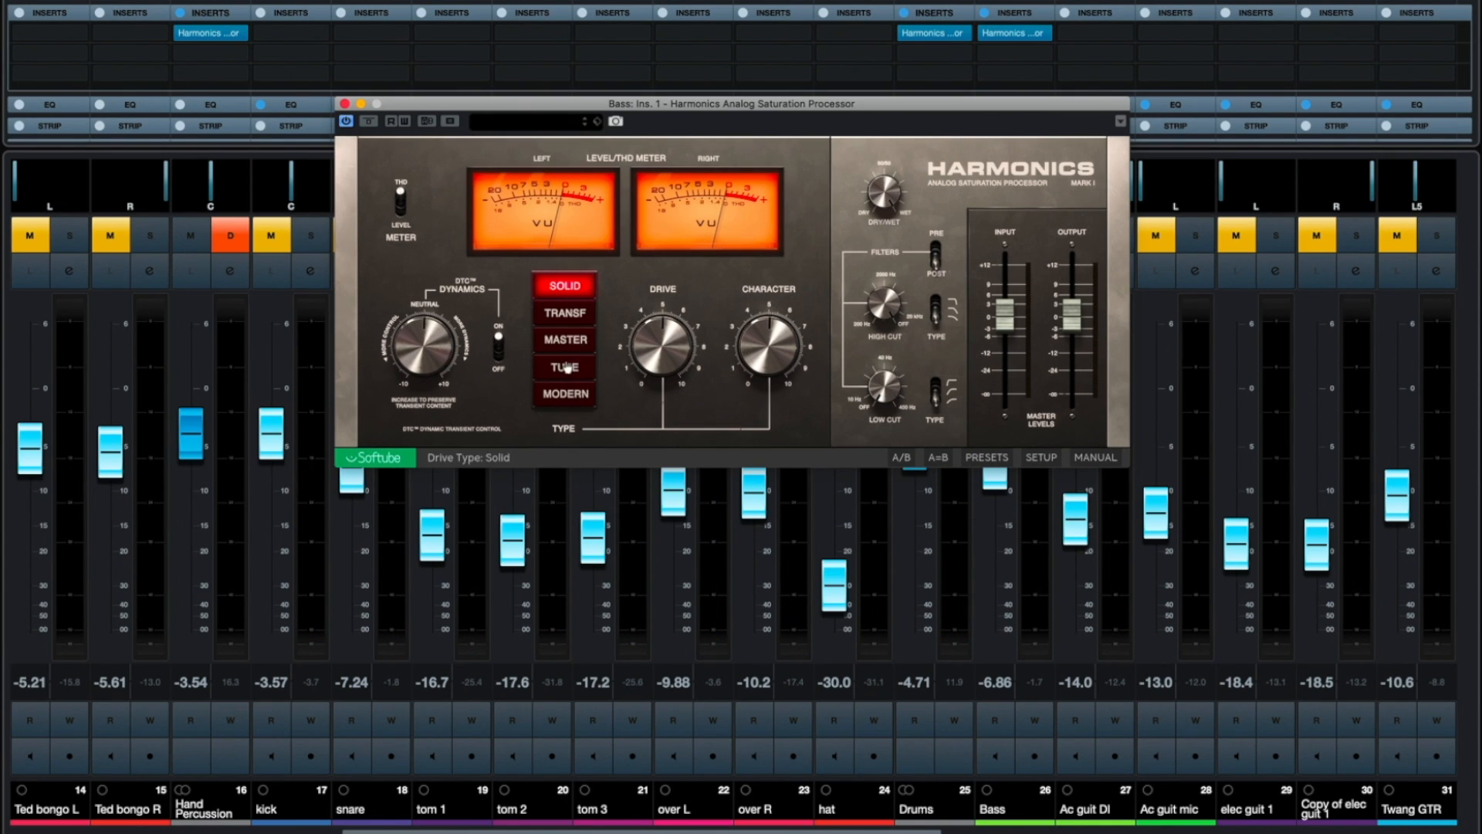
- Set the Bass saturation to Tube with Drive 10.0 and Character 1.9, and raise its input level while lowering its output
left_click(566, 367)
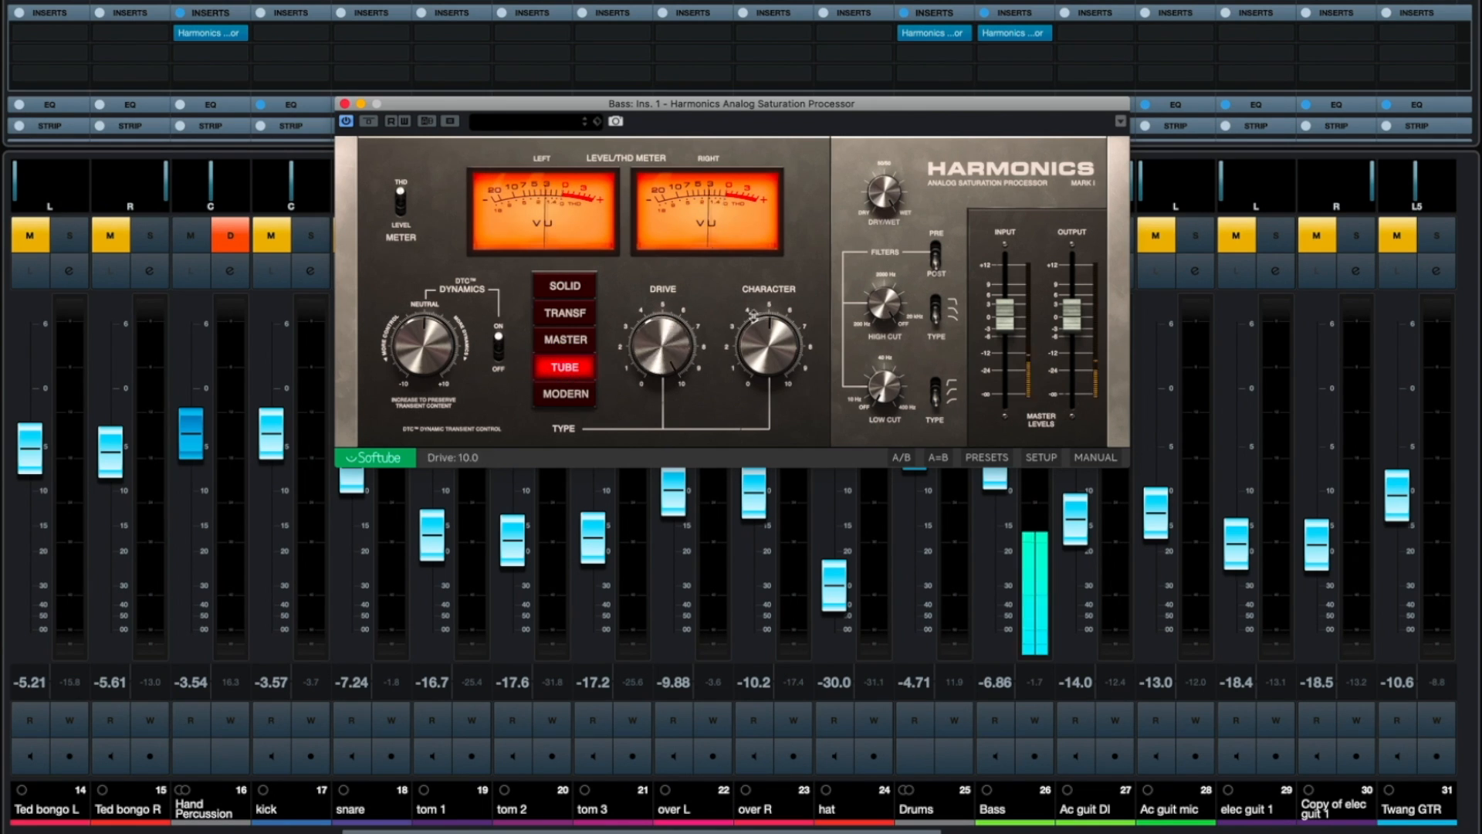
left_click_drag(761, 320, 750, 343)
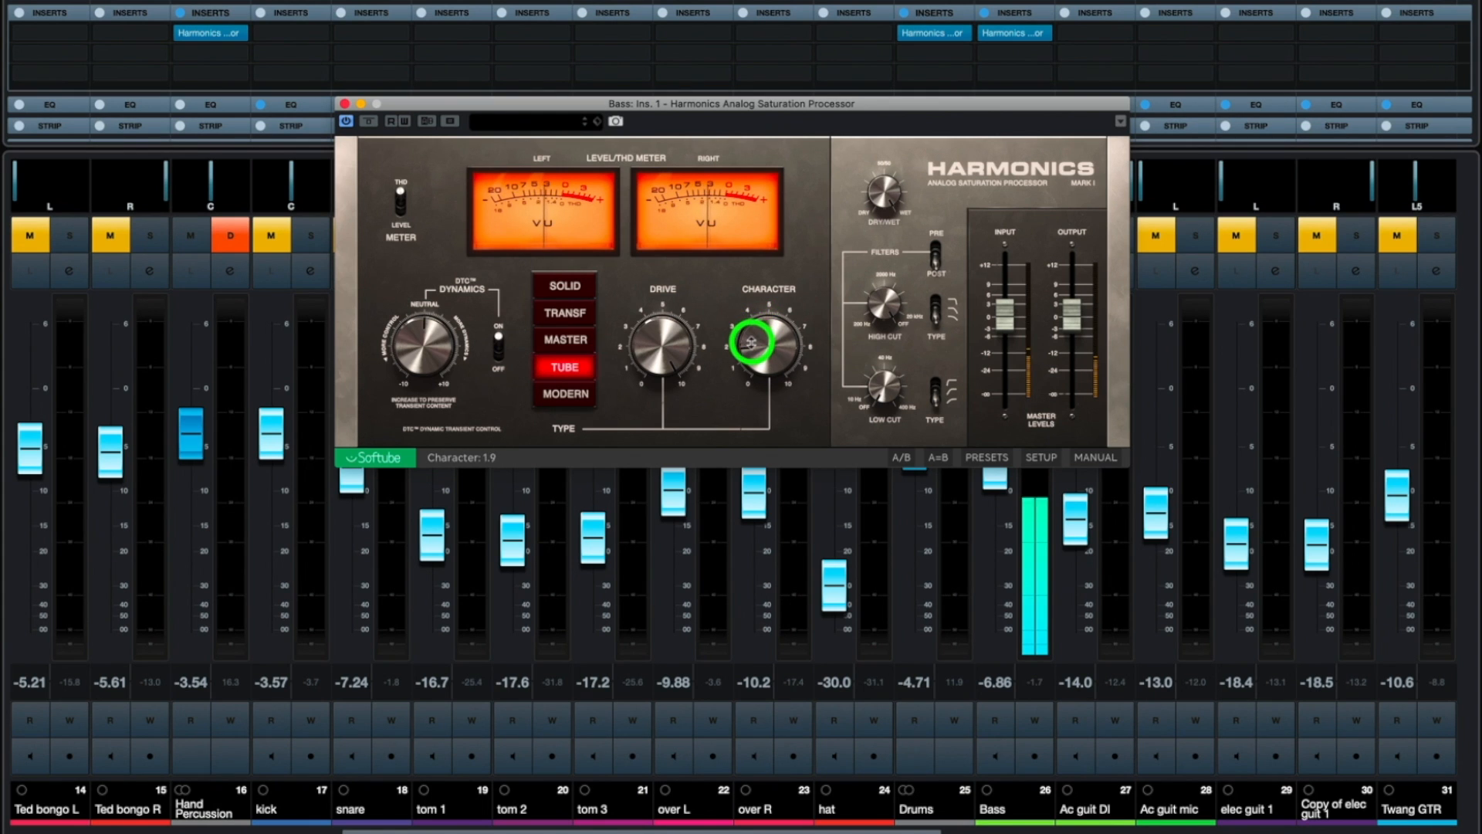
left_click_drag(1004, 315, 1062, 340)
- Adjust the High Cut filter, DTC Dynamics and Drive on the Bass saturation during playback
left_click_drag(885, 312, 887, 341)
left_click_drag(424, 328, 428, 357)
left_click_drag(656, 335, 652, 362)
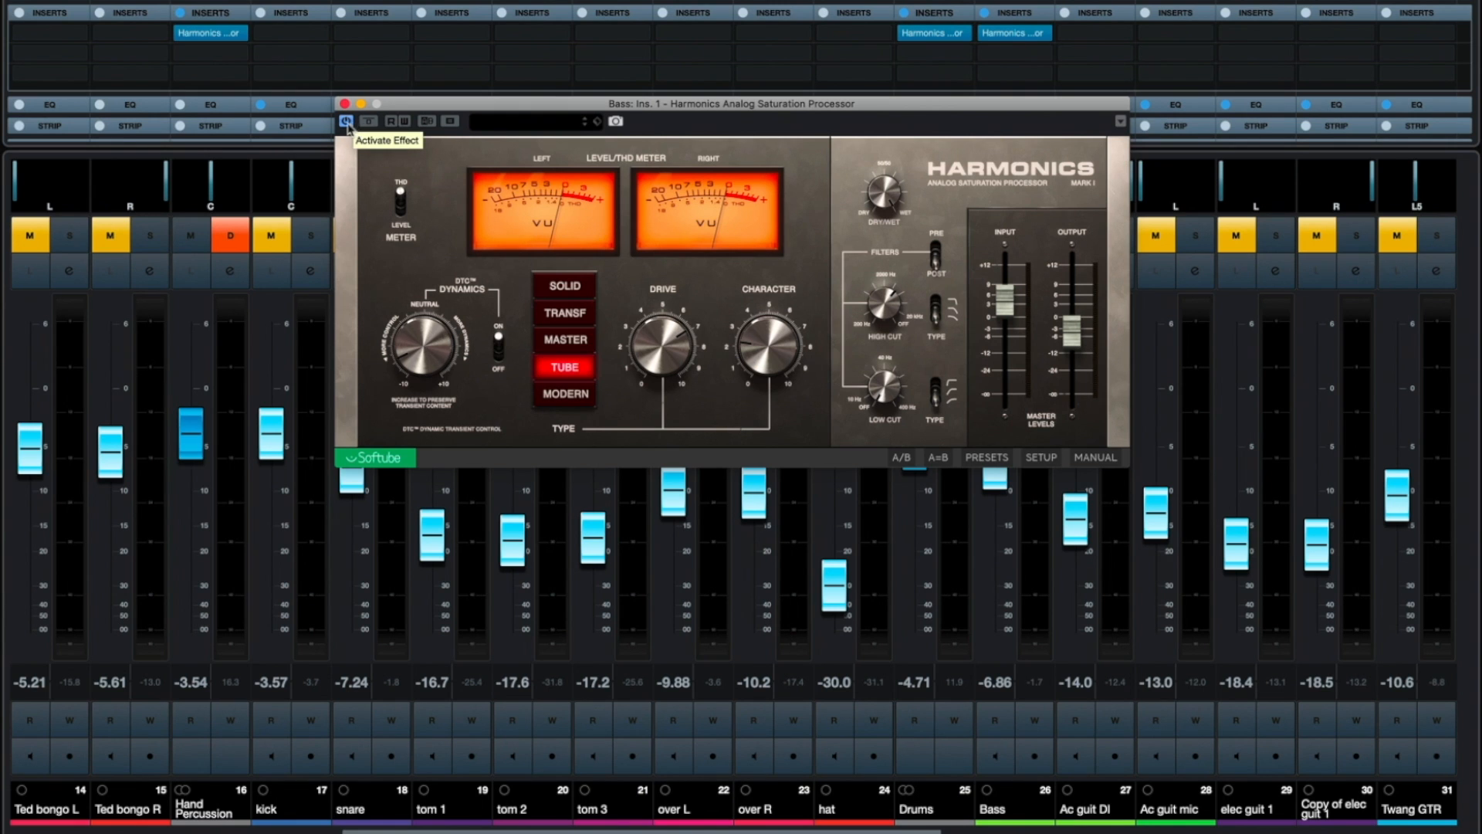
- Compare the Bass with and without its saturation by toggling the effect twice, leaving it active
left_click(346, 121)
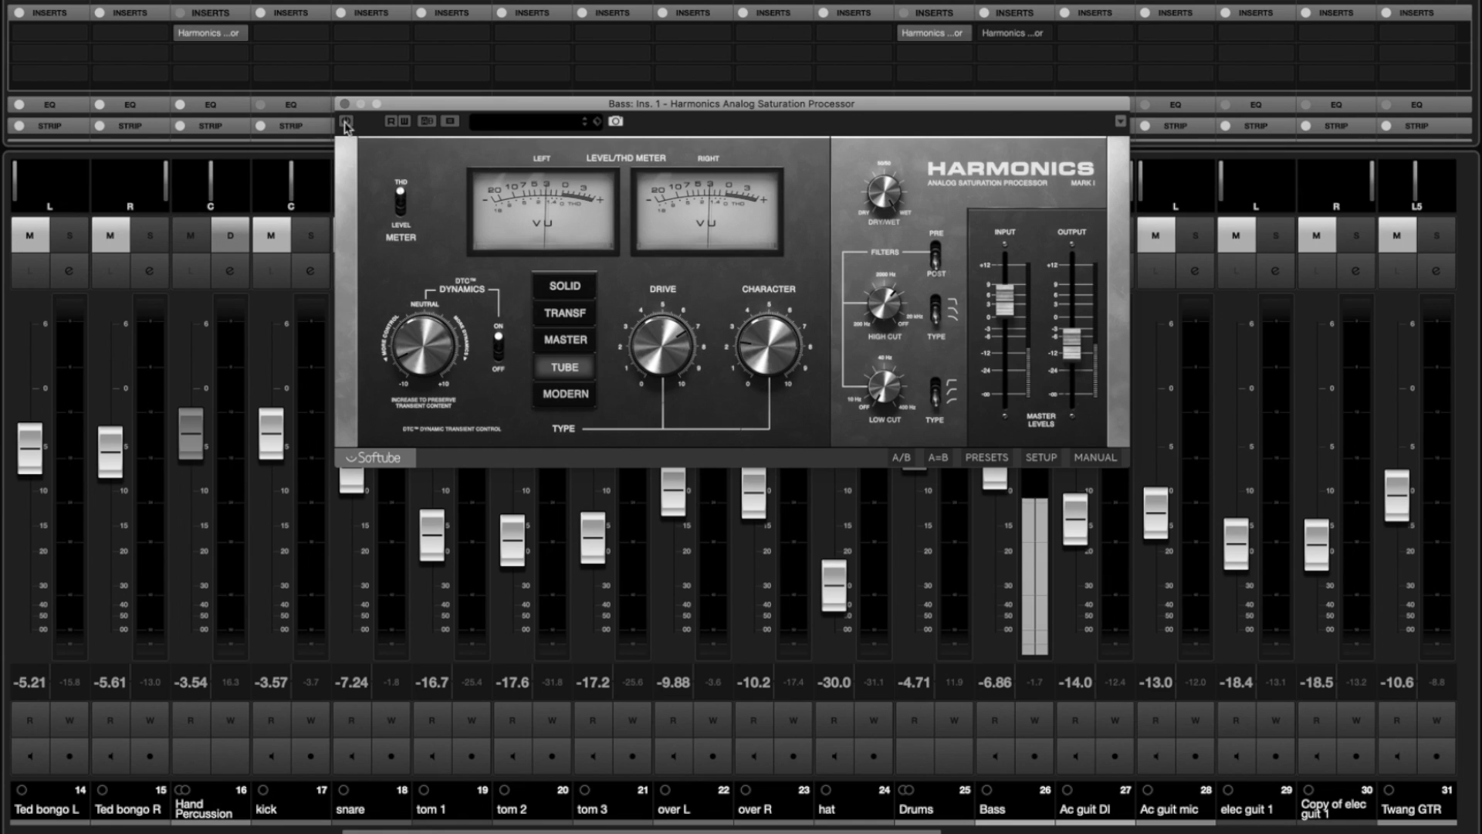
left_click(346, 123)
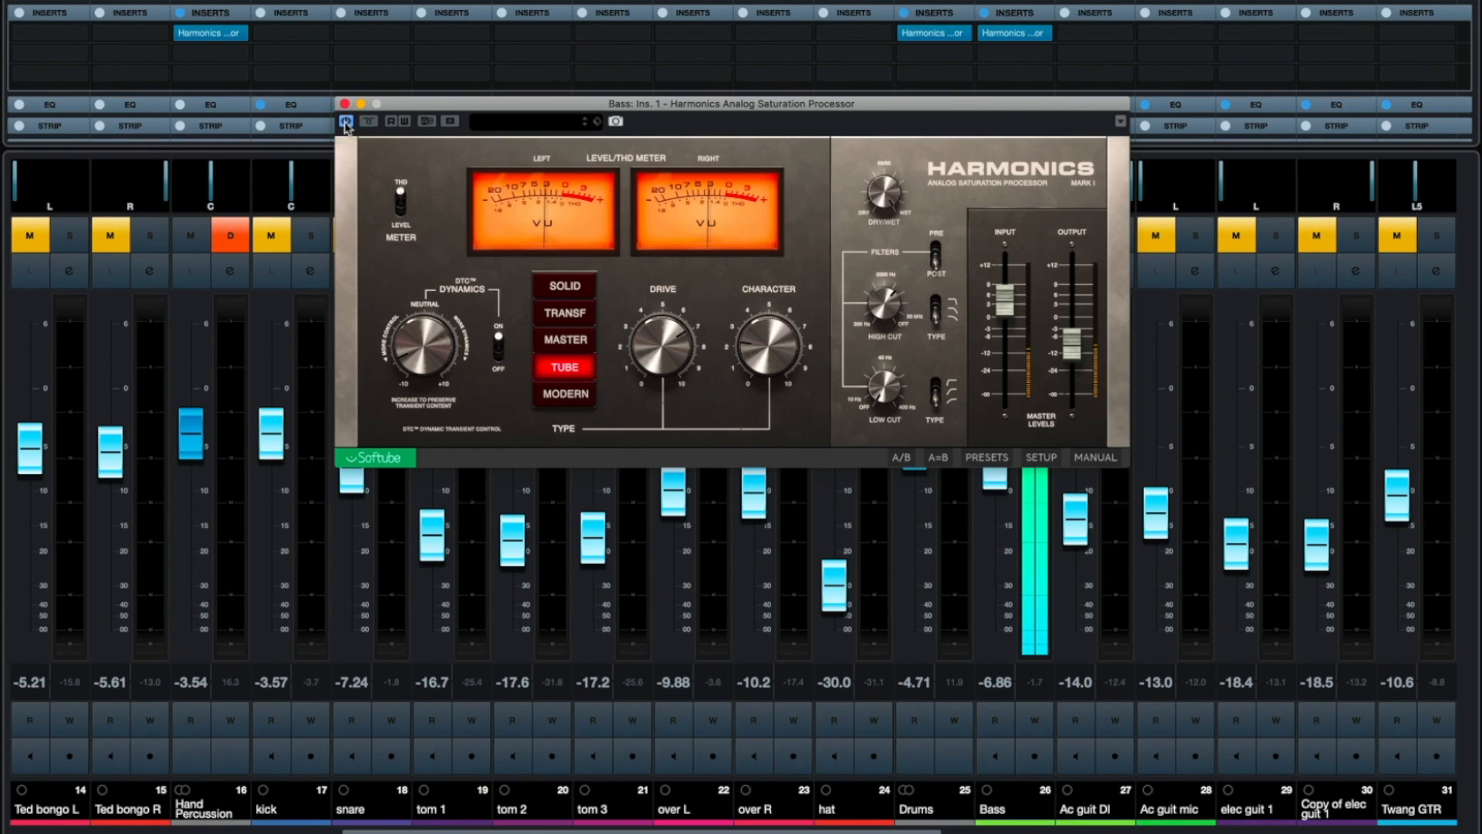
left_click(345, 123)
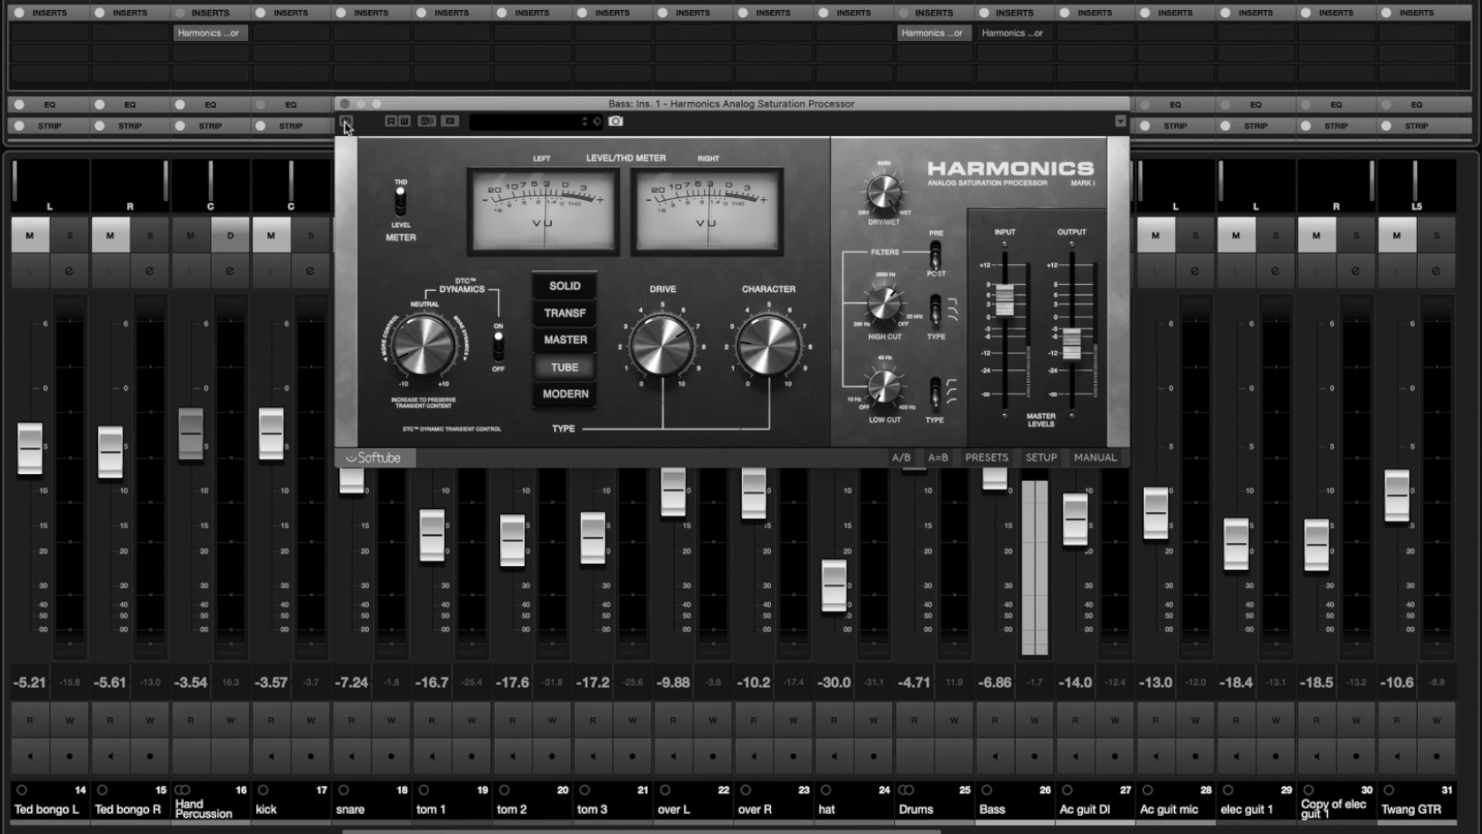
left_click(346, 123)
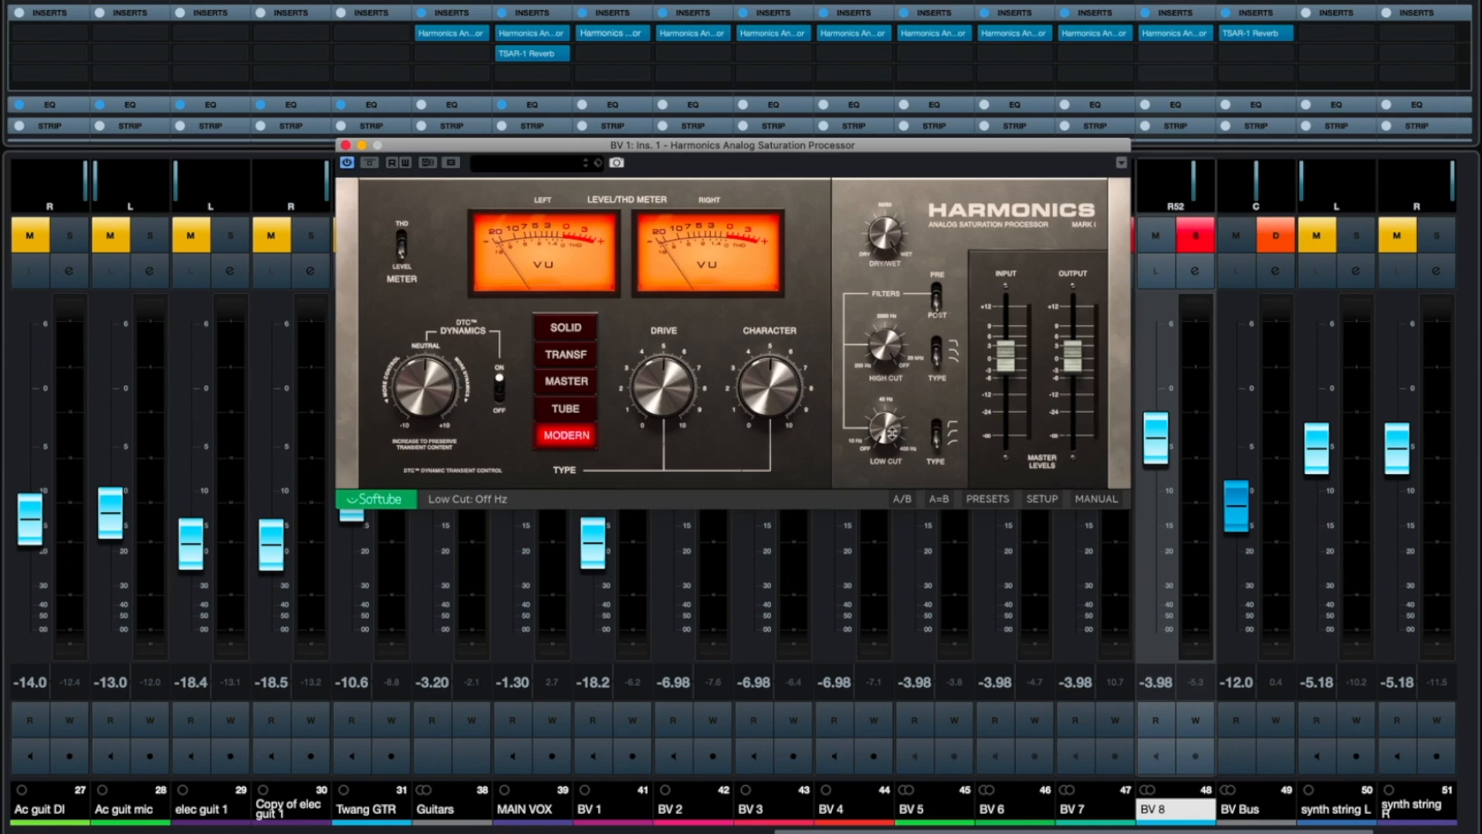
- Play the backing vocals and set the BV 1 saturation to Character 7.1 with a 29 Hz Low Cut
key("space")
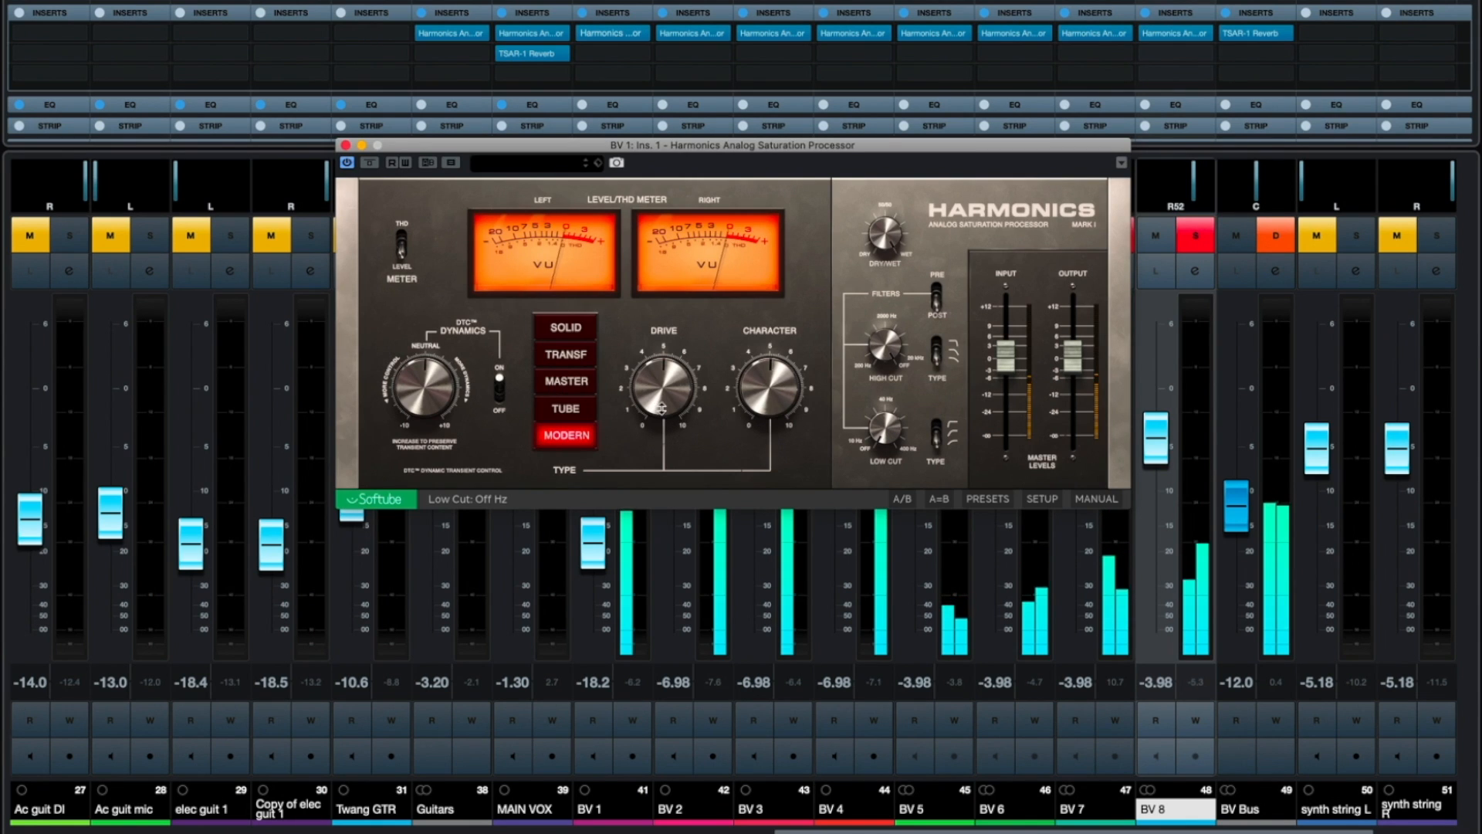
left_click_drag(744, 393, 746, 372)
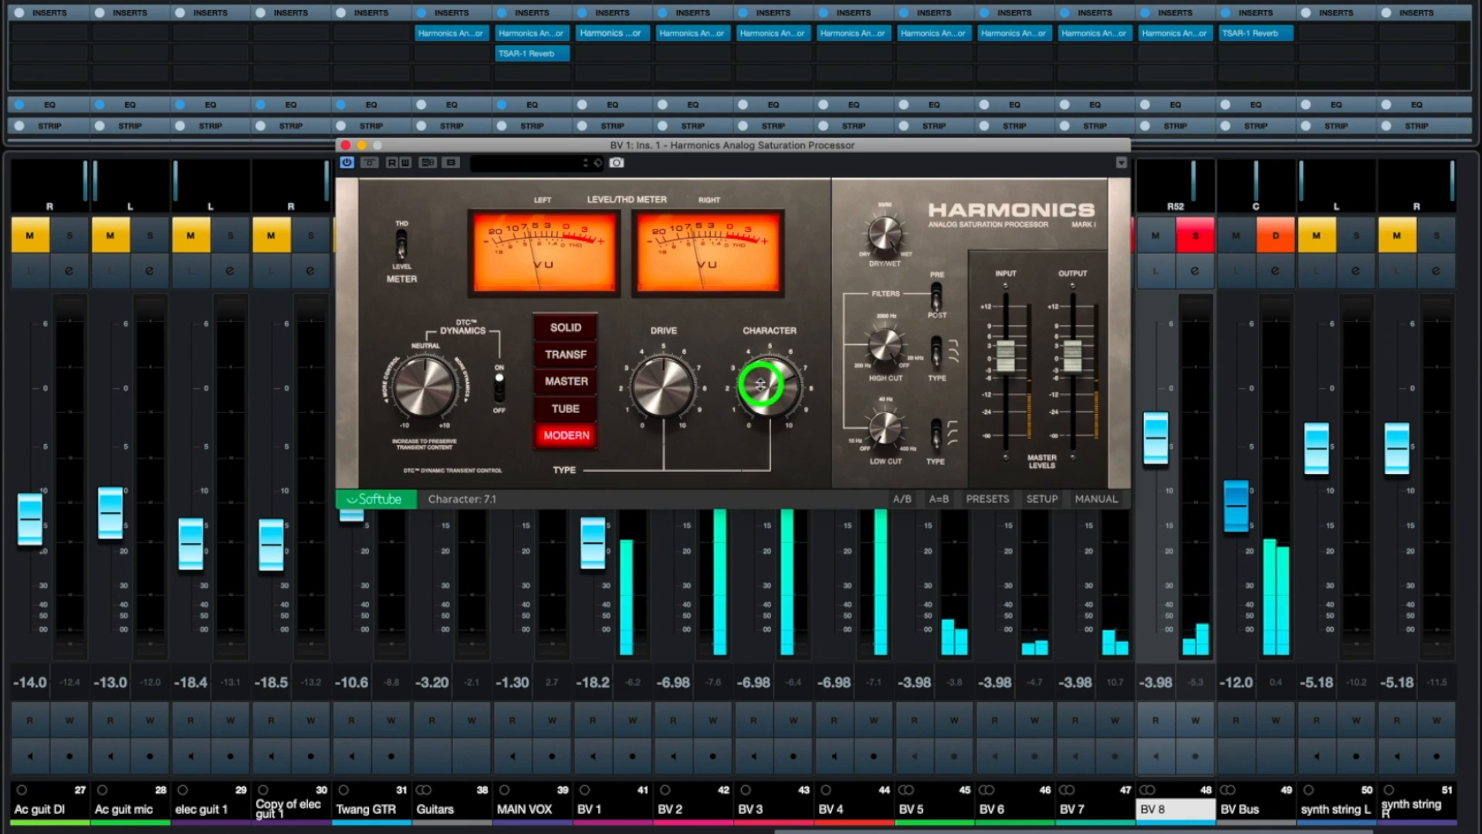
left_click_drag(892, 426, 886, 402)
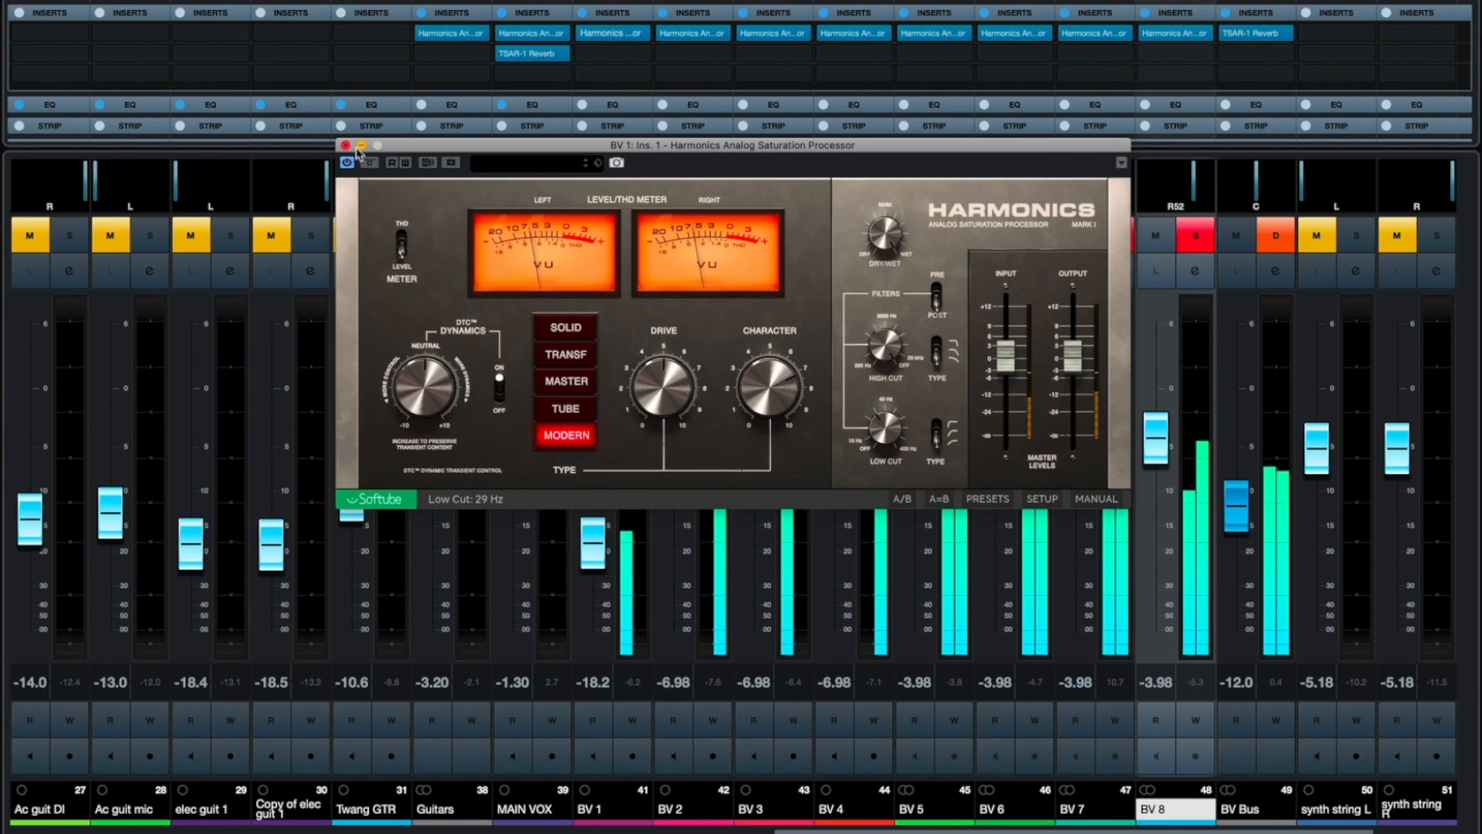
left_click(345, 144)
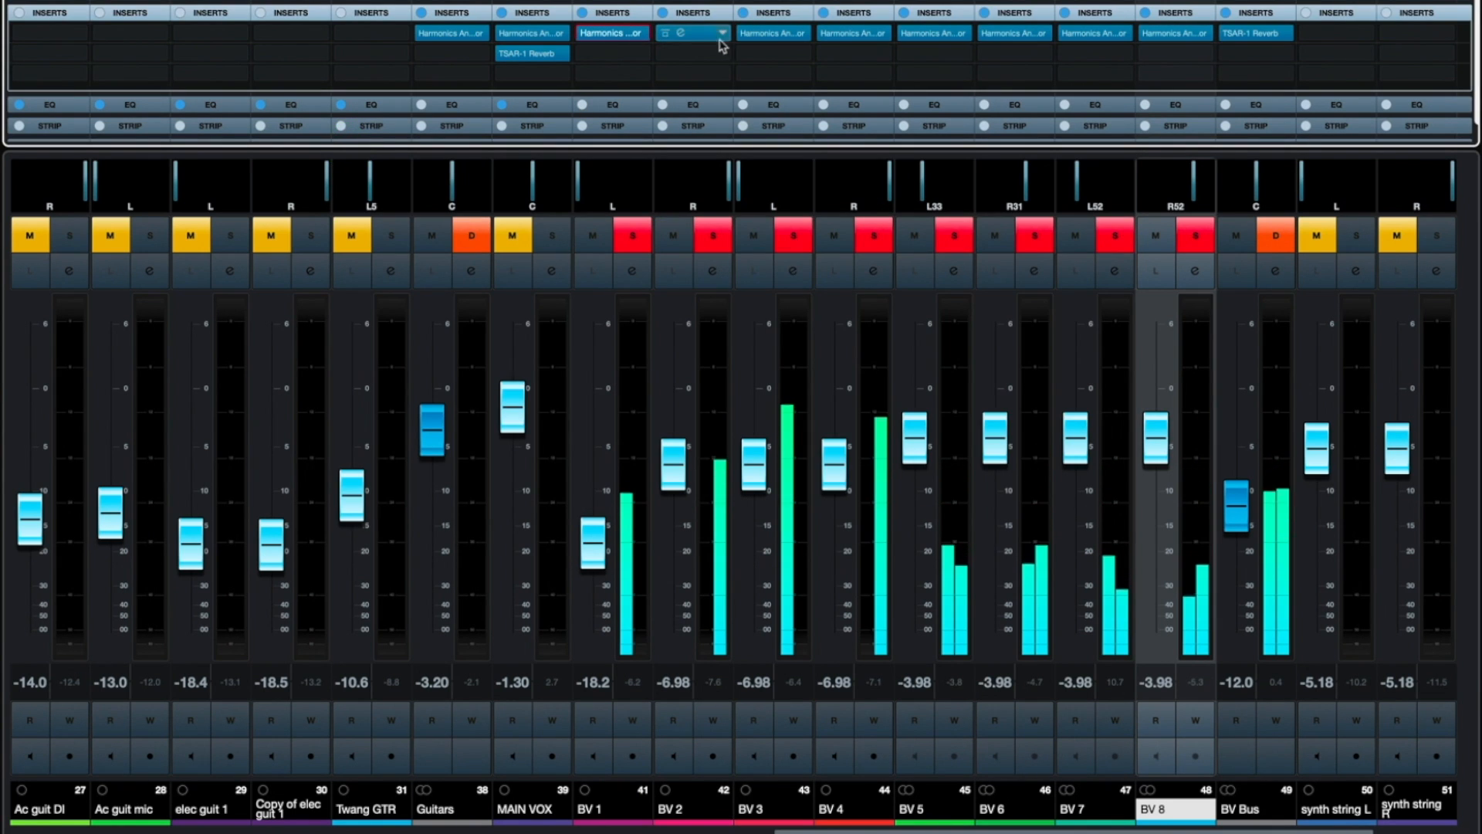
- Lower the Character of the BV 2 saturation to 3.1
left_click(700, 39)
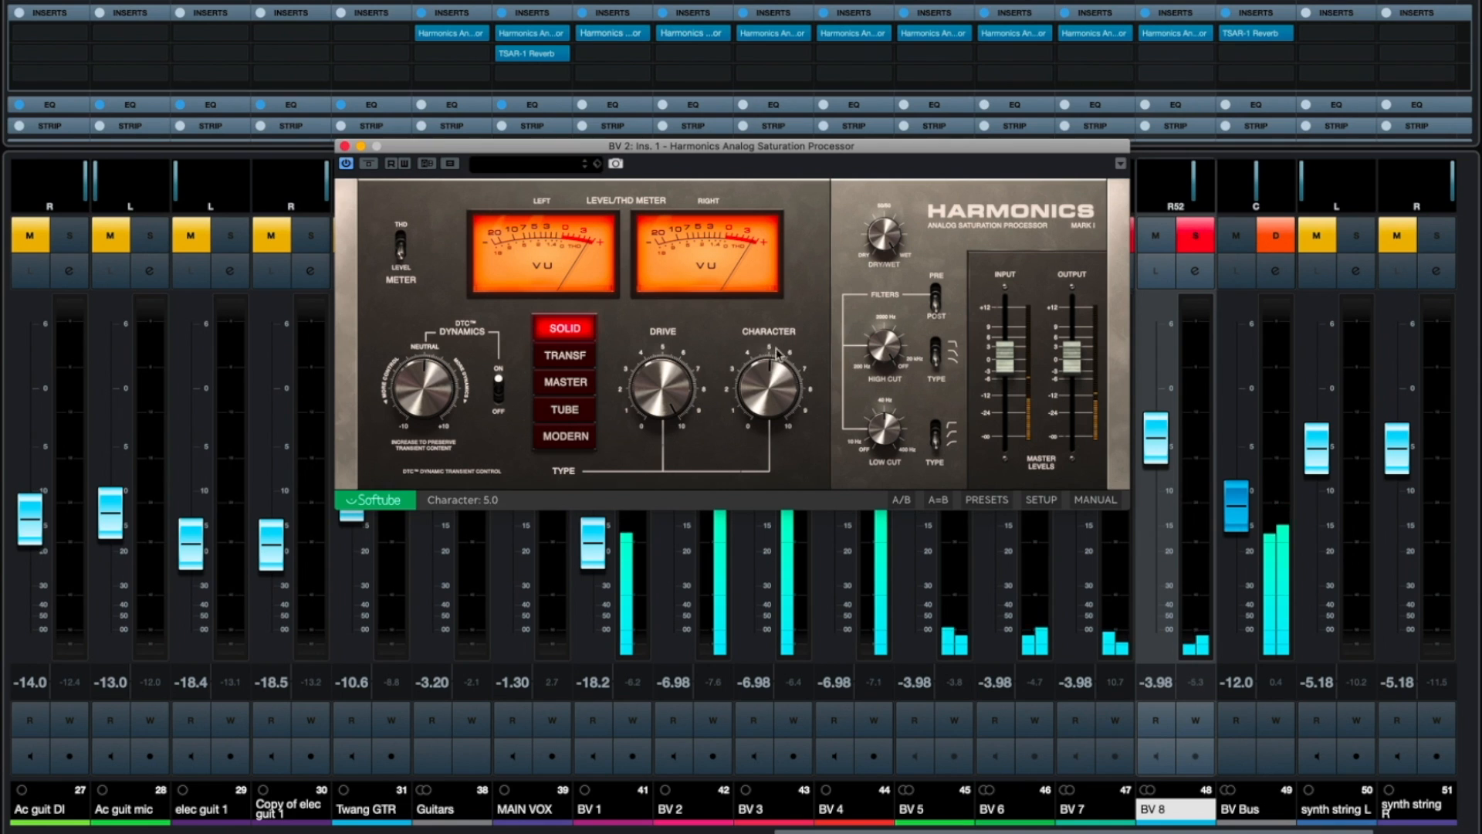
left_click(769, 374)
left_click_drag(770, 373, 771, 378)
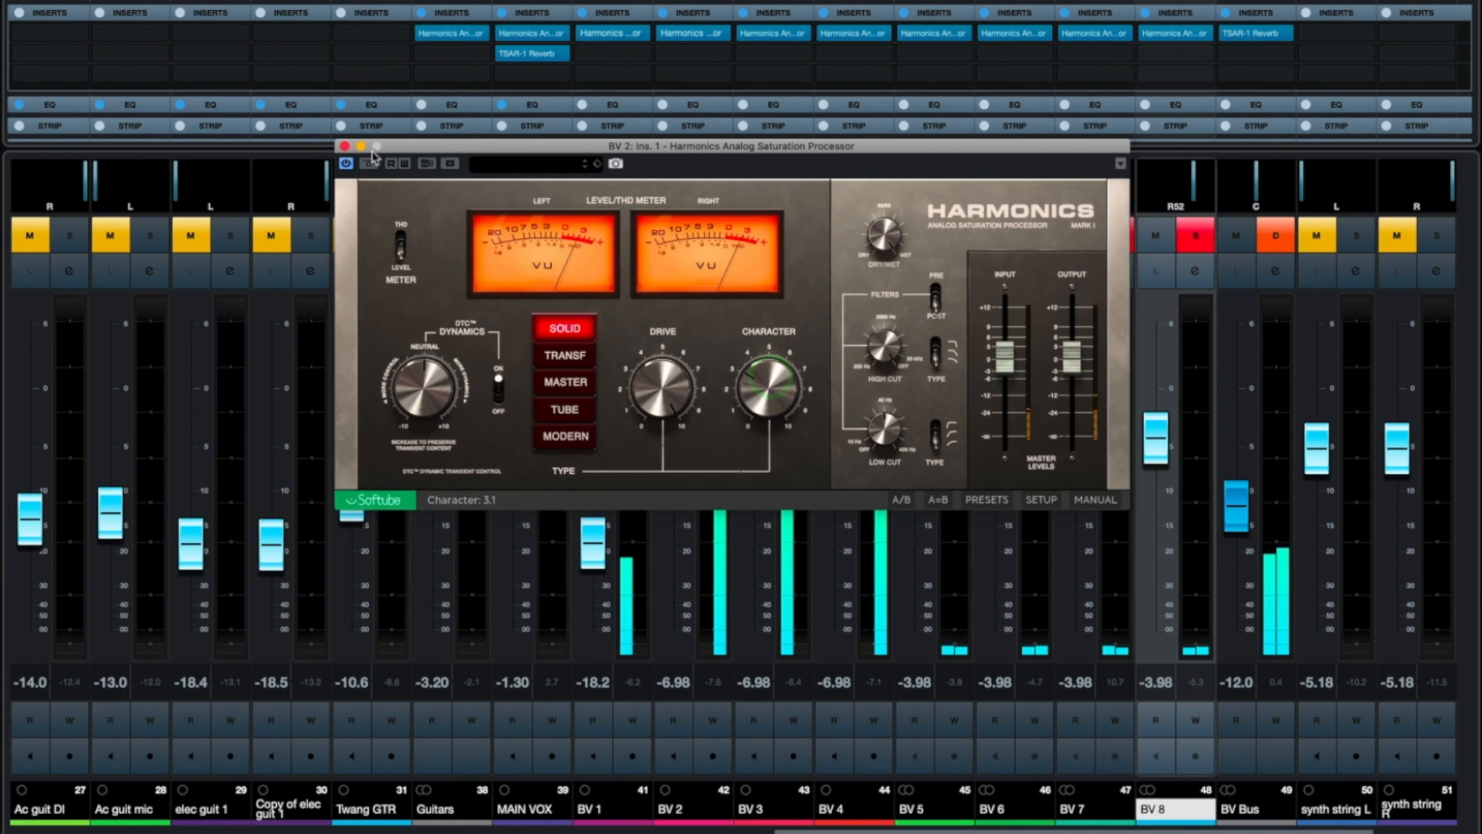
left_click(346, 147)
- Set the BV 3 saturation's Character to 8.0 and its Low Cut to 32 Hz
left_click(782, 35)
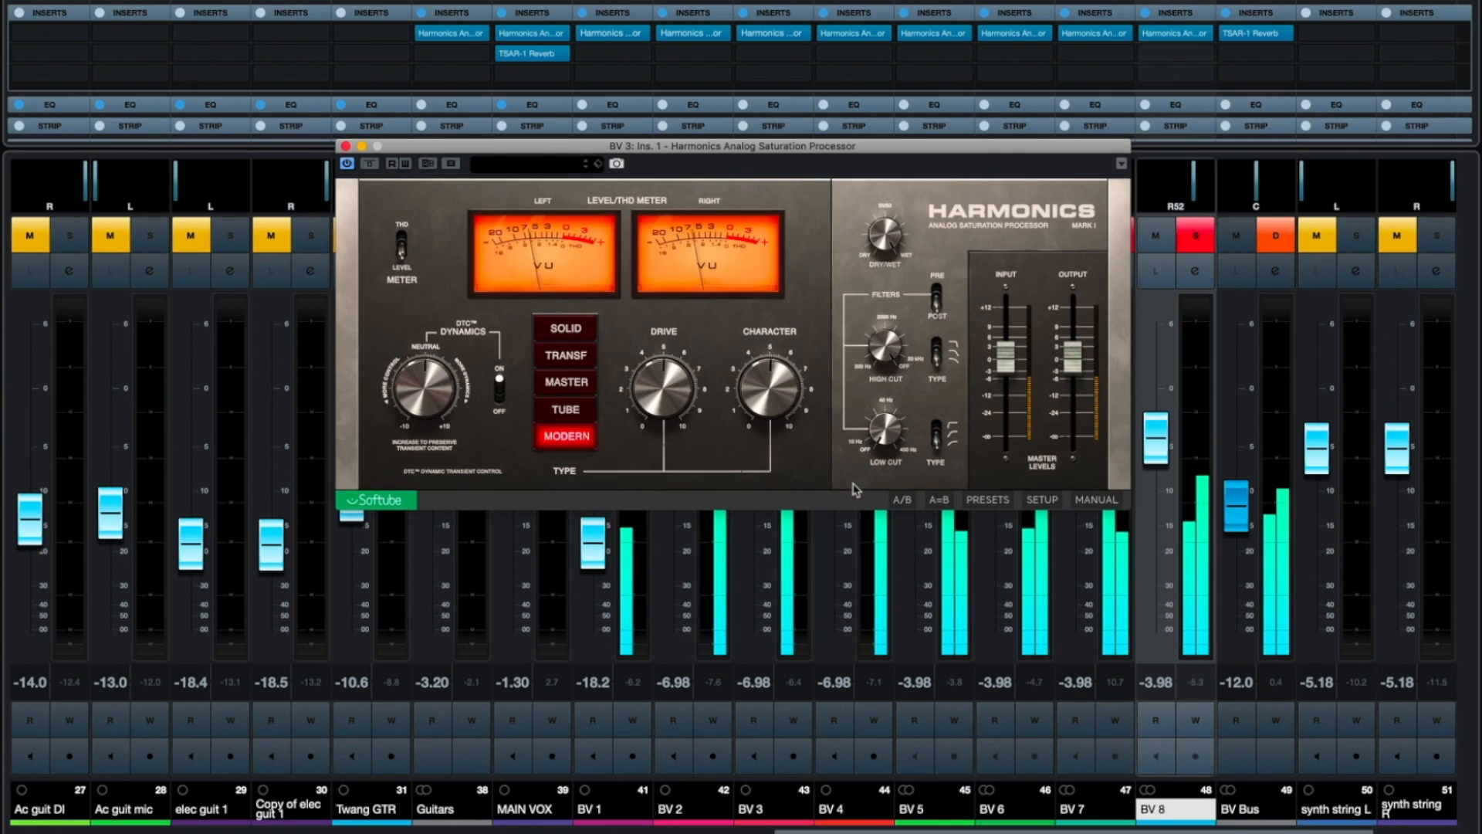
left_click_drag(788, 373, 787, 371)
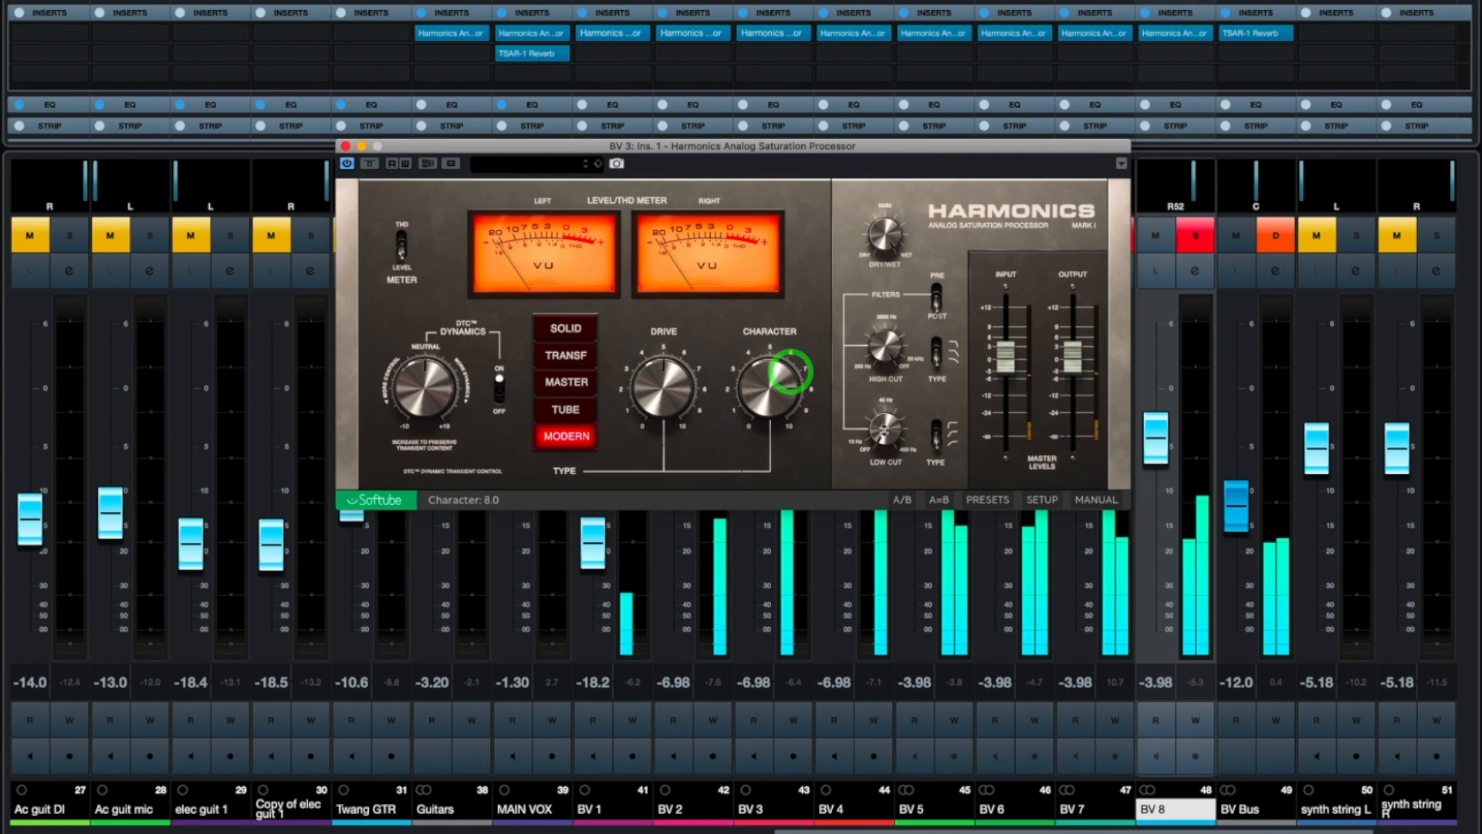
left_click_drag(884, 413, 880, 390)
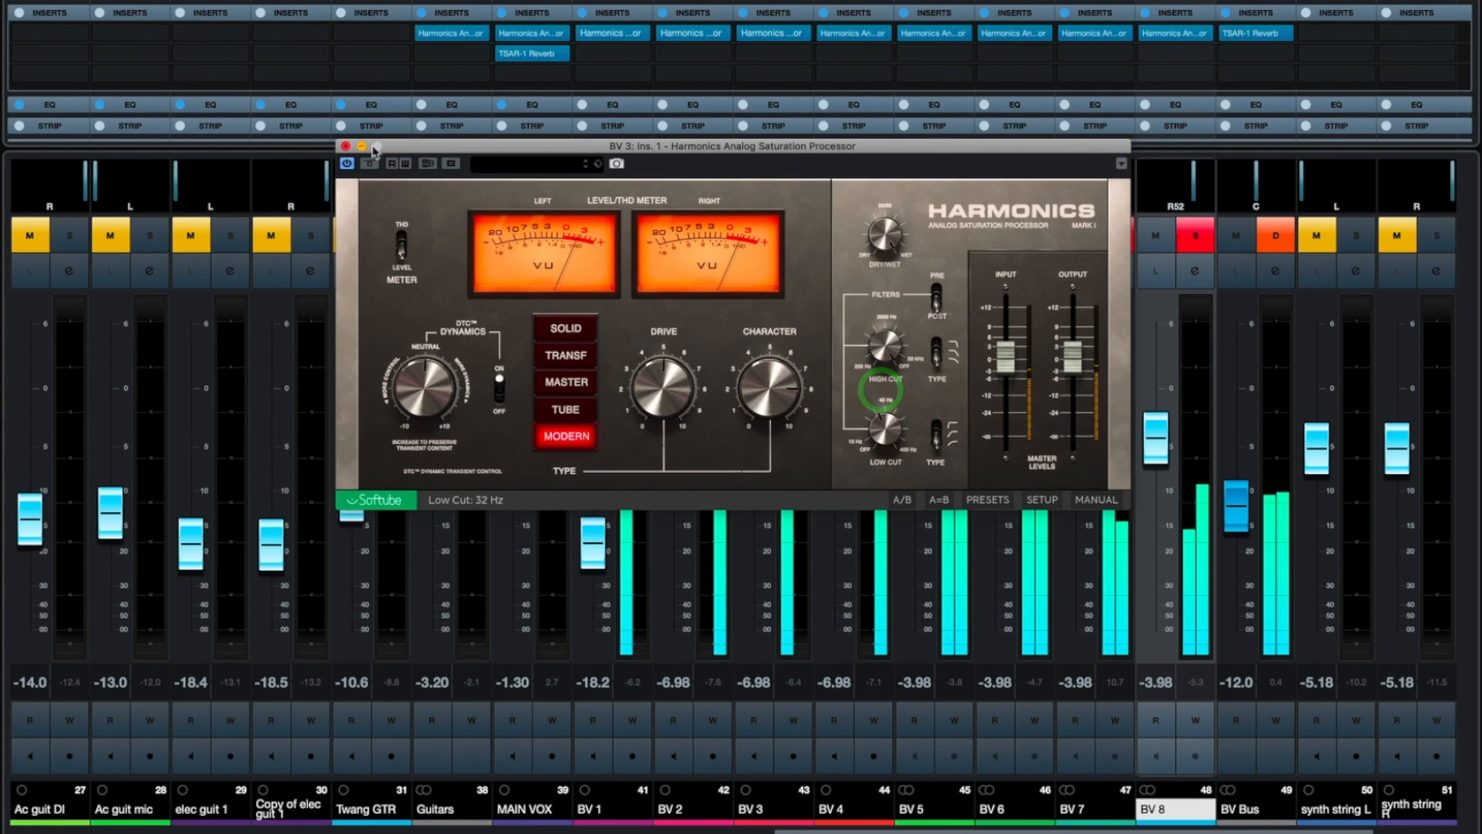
left_click(345, 145)
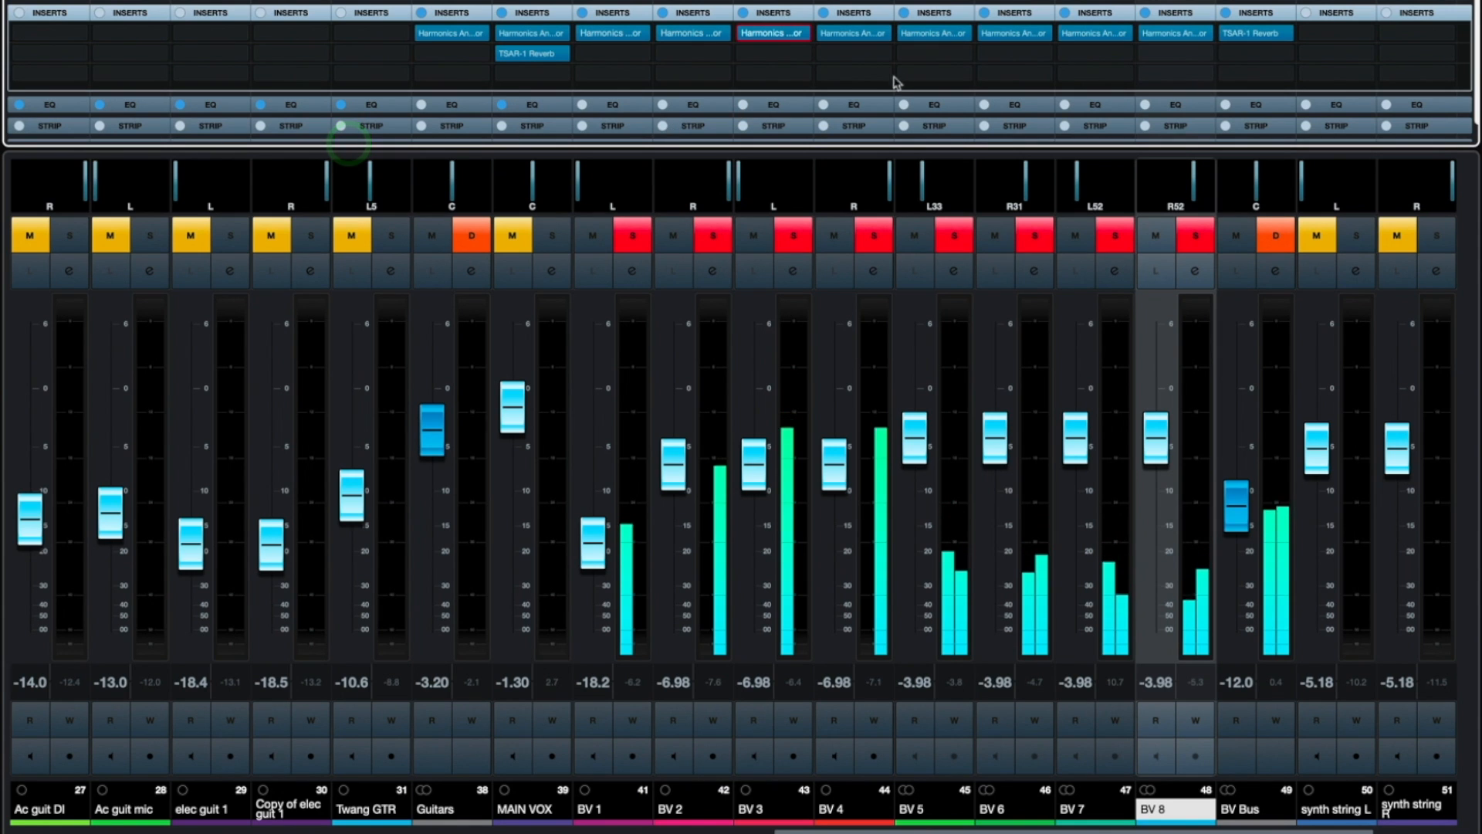
- Lower the Character on the BV 4 saturation and set its Low Cut to 33 Hz
left_click(857, 37)
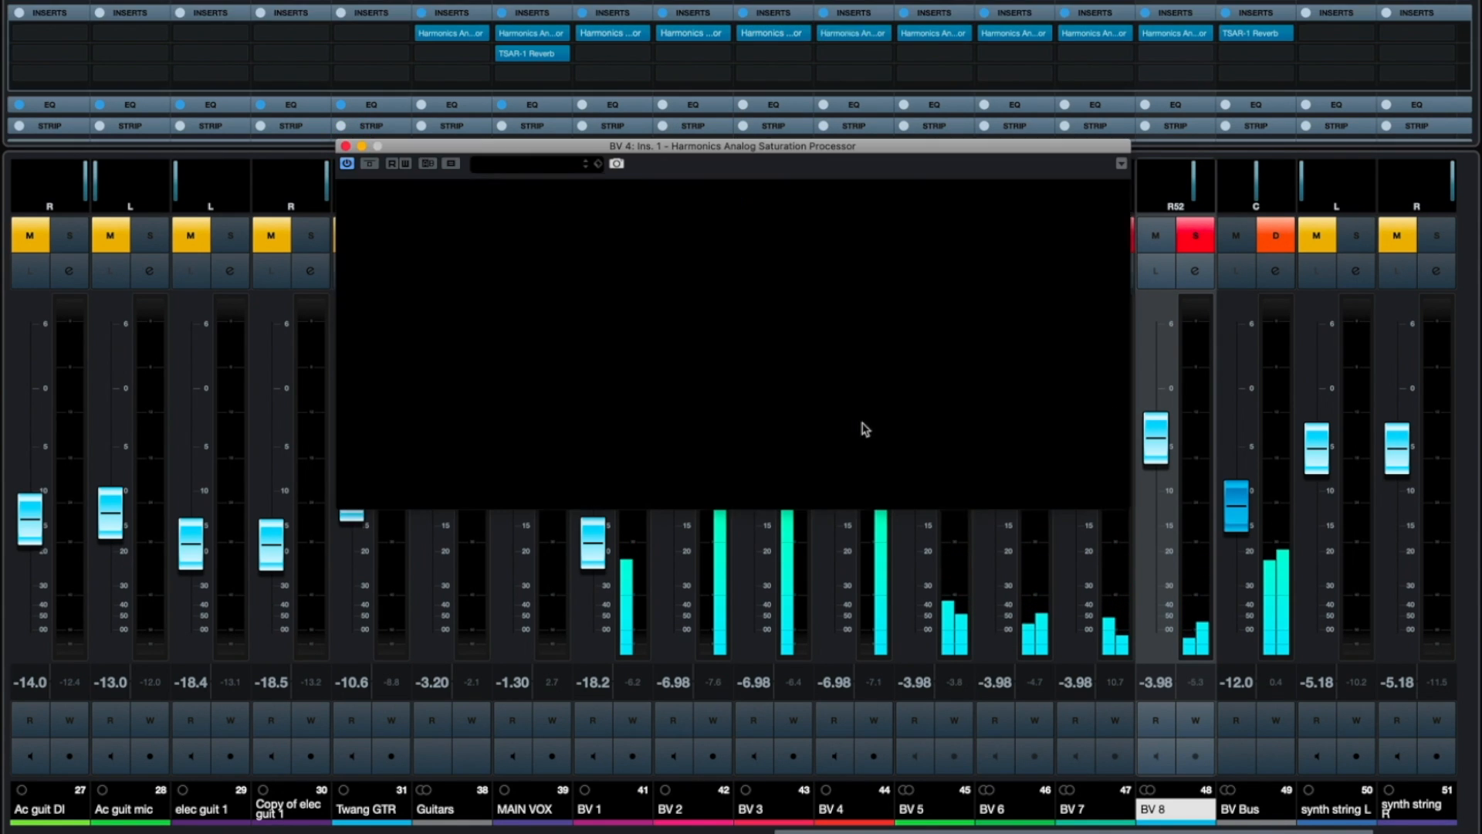
left_click_drag(767, 388, 756, 421)
left_click_drag(881, 435, 874, 396)
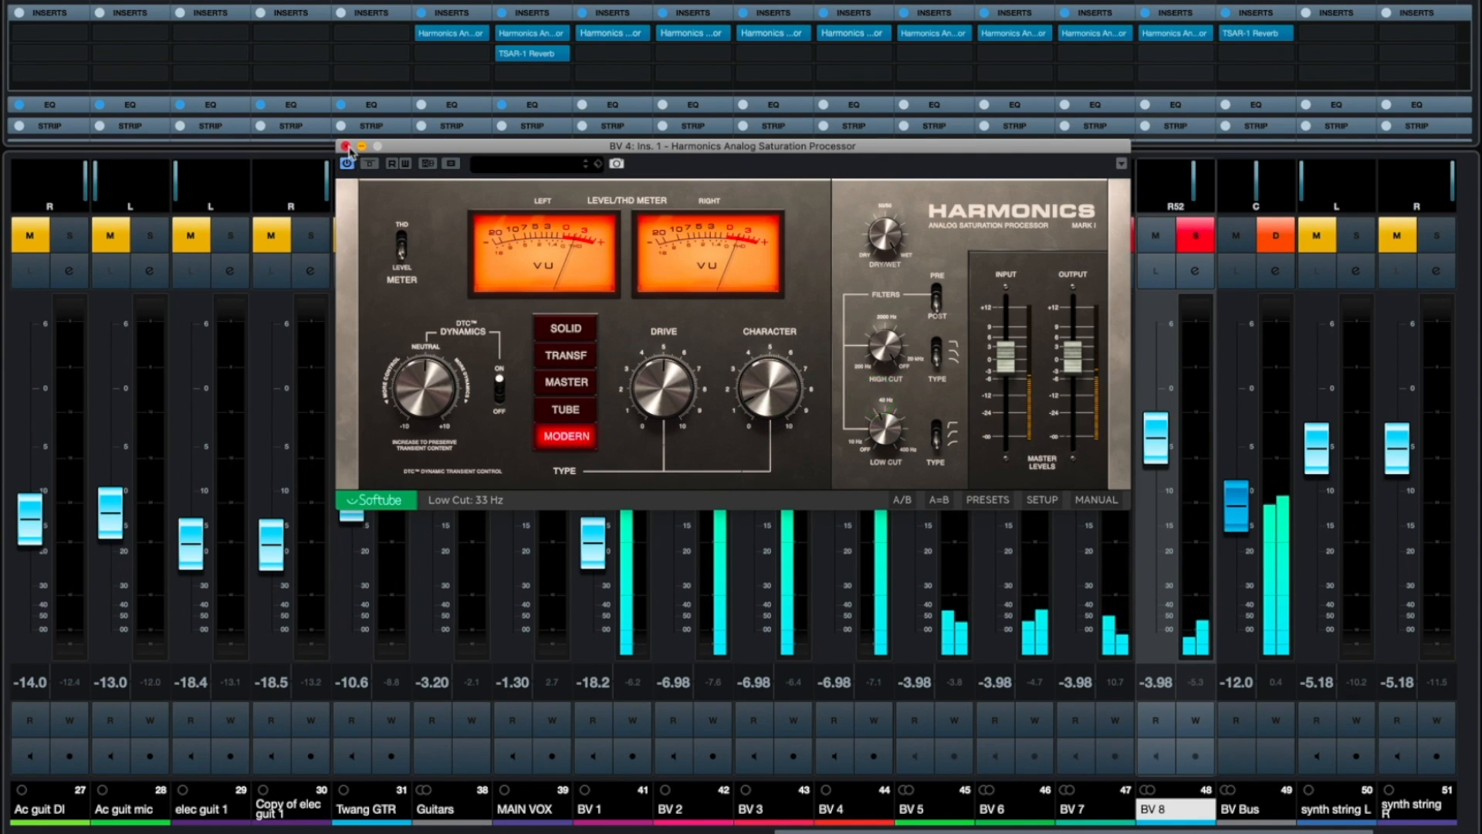
left_click(345, 146)
- Raise the Drive on the BV 6 saturation, and set Character to 8.1 and Low Cut to 18 Hz
left_click(1021, 34)
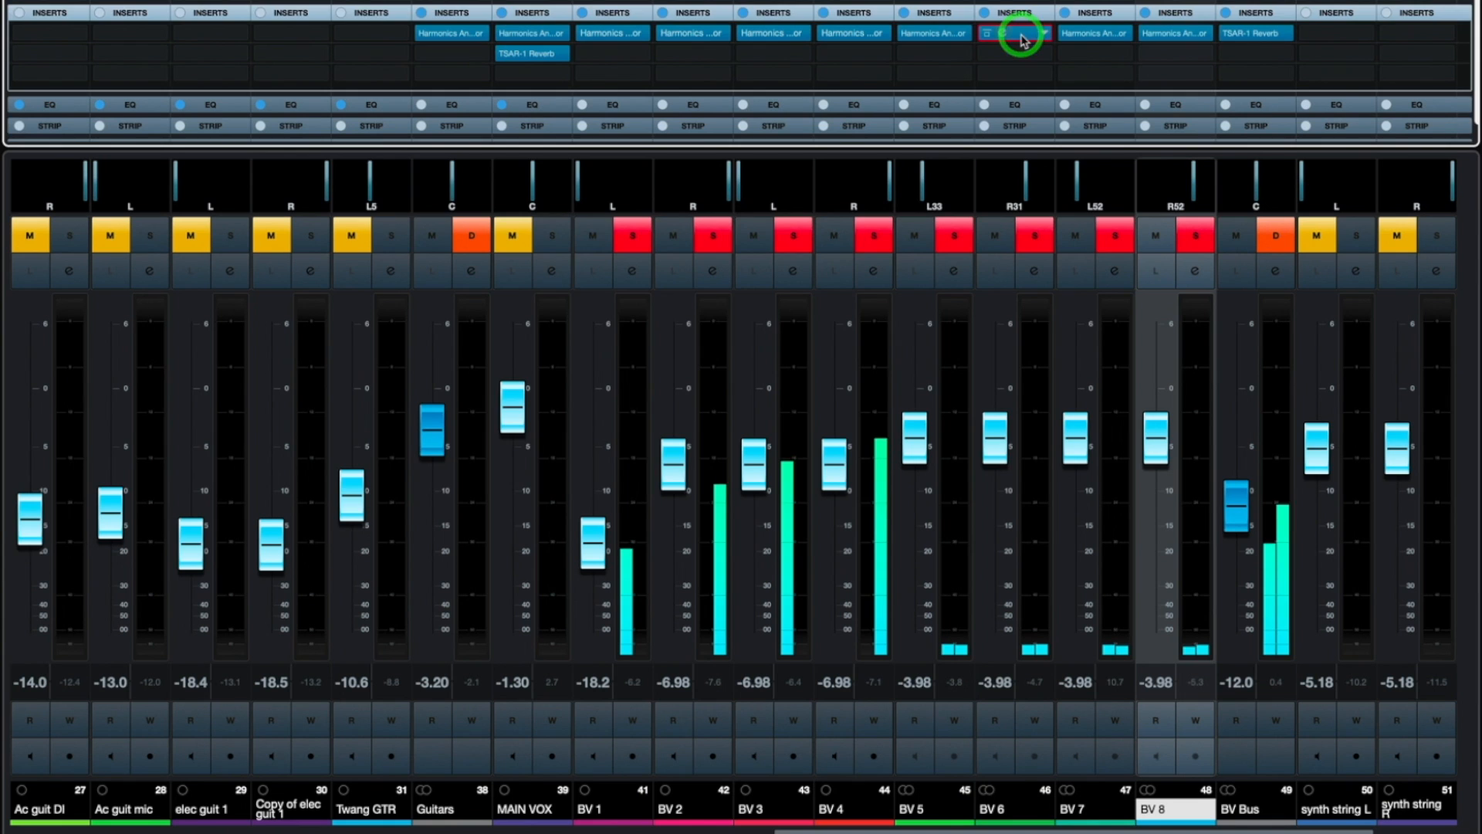
left_click_drag(665, 394, 667, 372)
left_click_drag(769, 387, 771, 359)
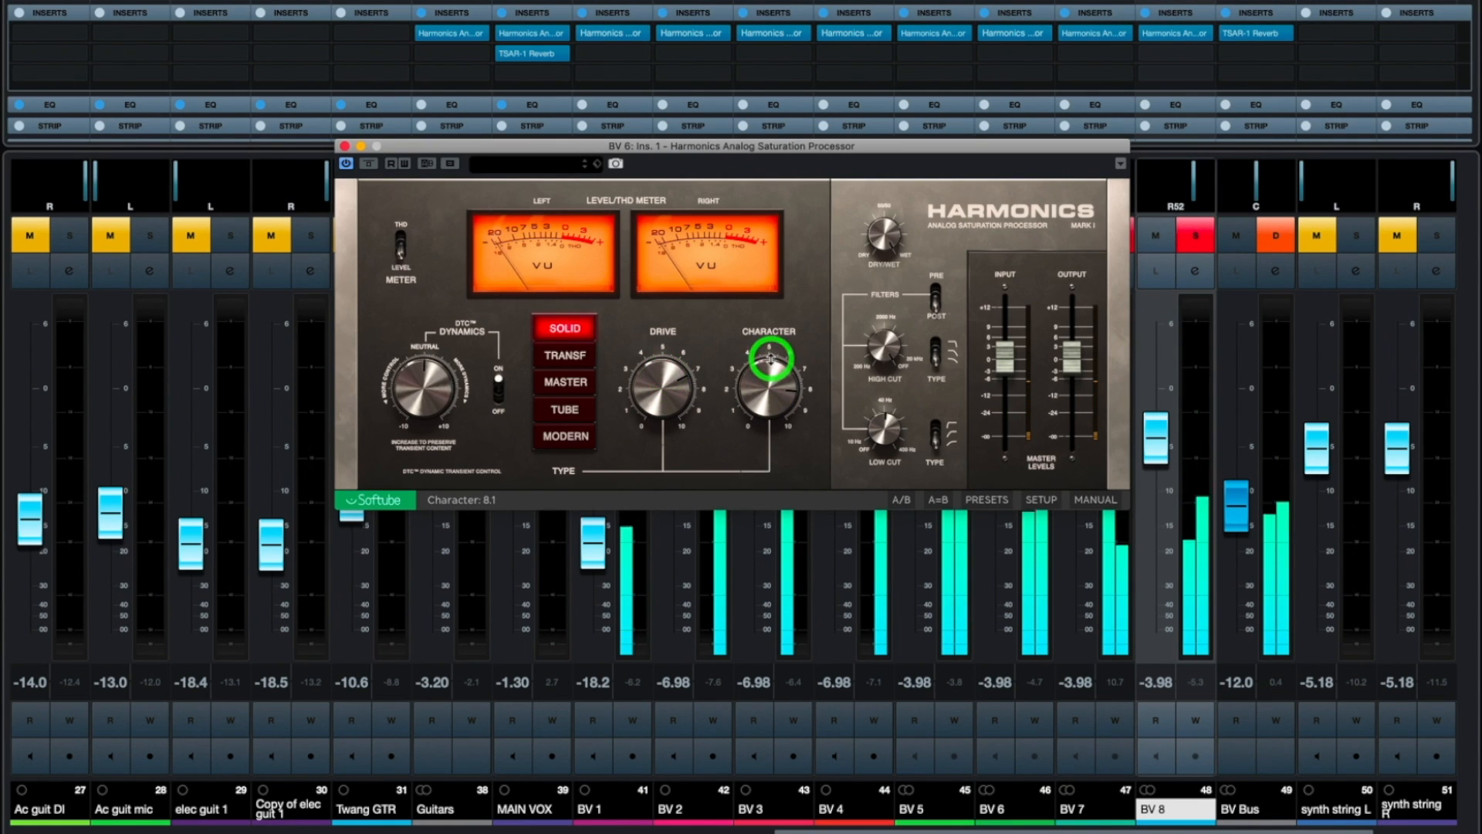
left_click_drag(877, 429, 879, 436)
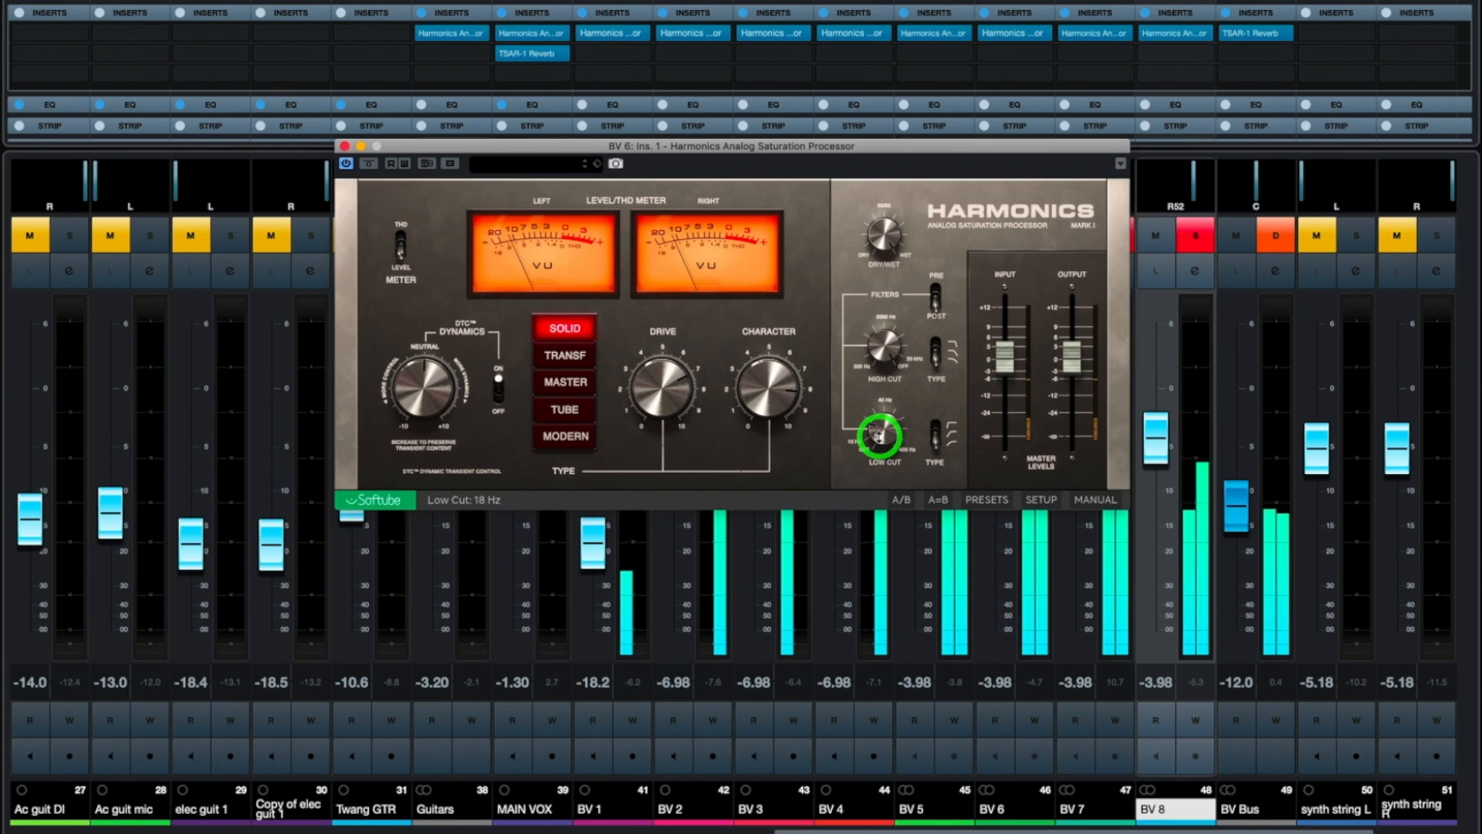
left_click(345, 146)
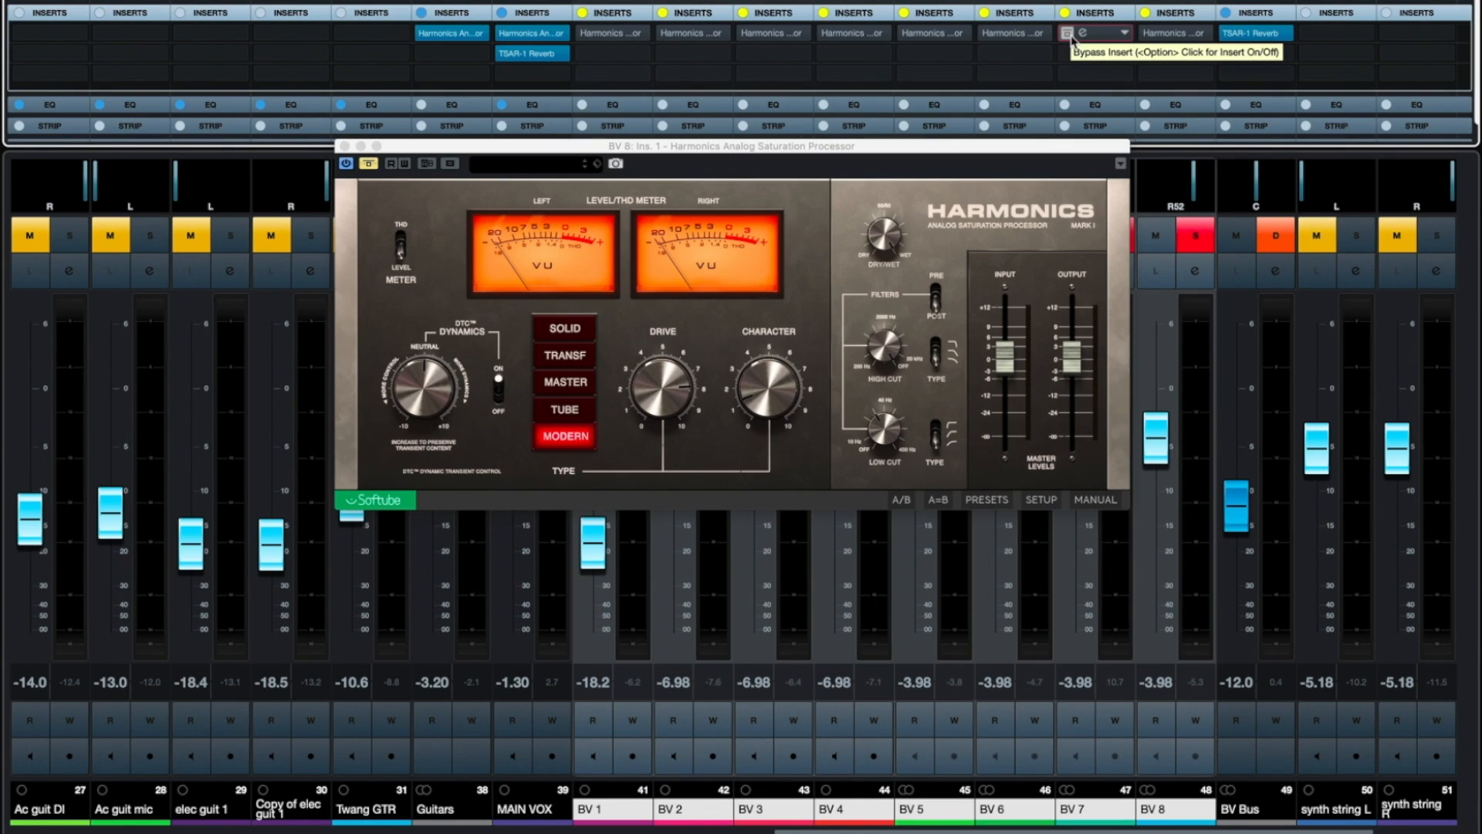
- Play BV 1 to BV 8 with their saturation bypassed, and switch it back on to compare
key("space")
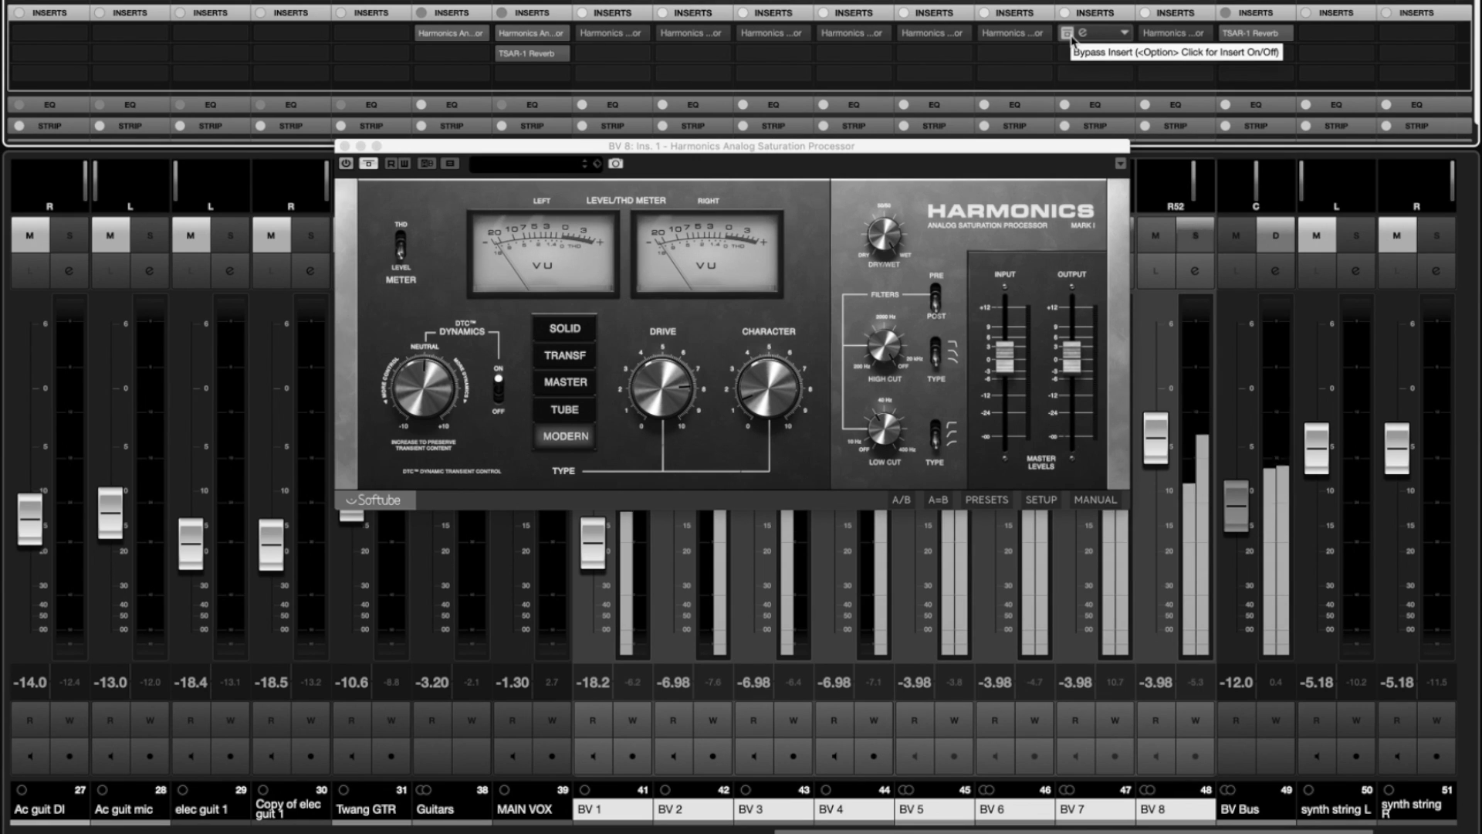
left_click(1070, 35)
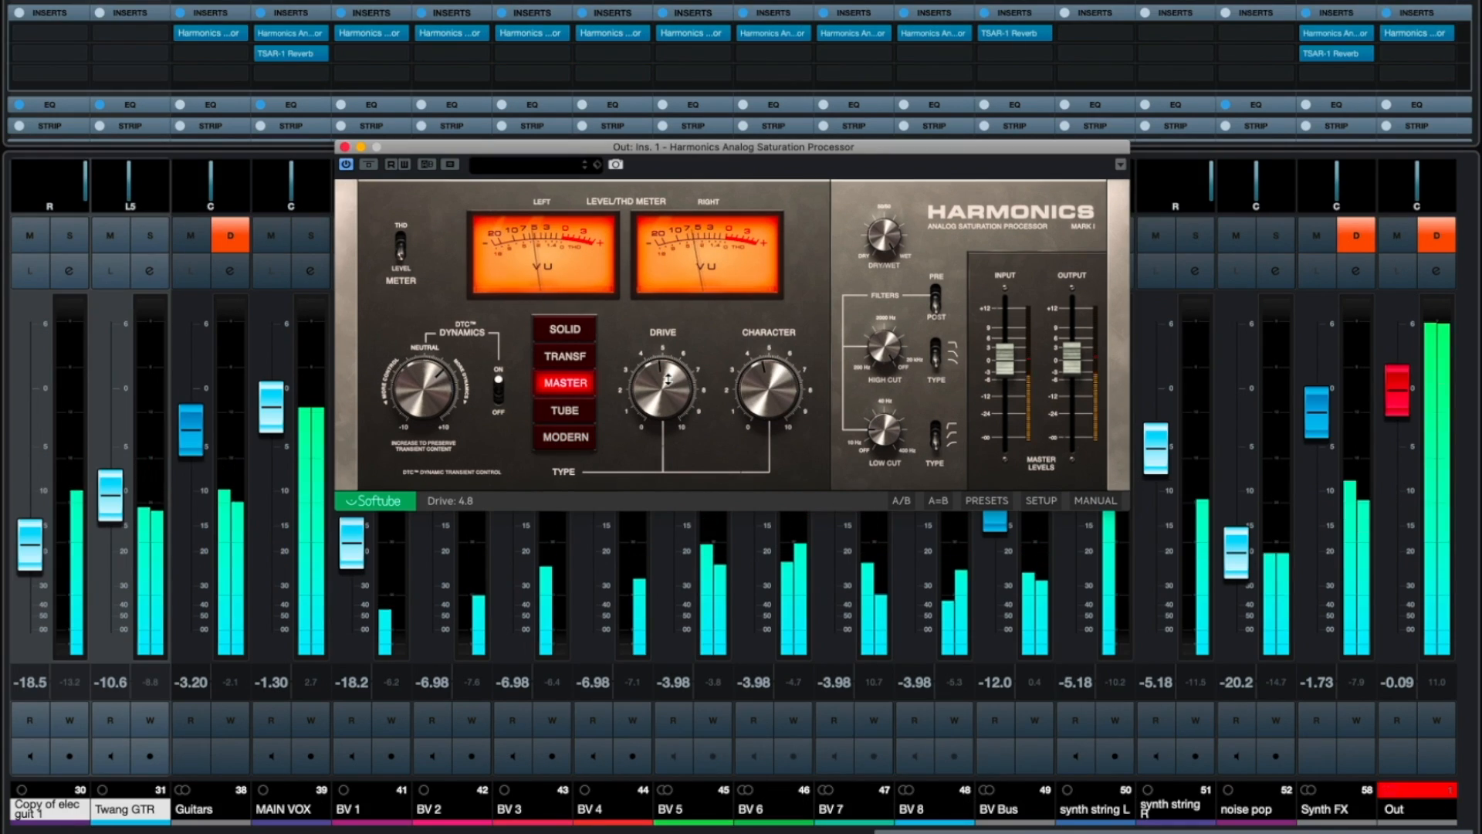
- Reduce the Drive on the Out channel's Master-type saturation to 4.0, and turn down its Character and DTC Dynamics
left_click_drag(668, 378, 664, 383)
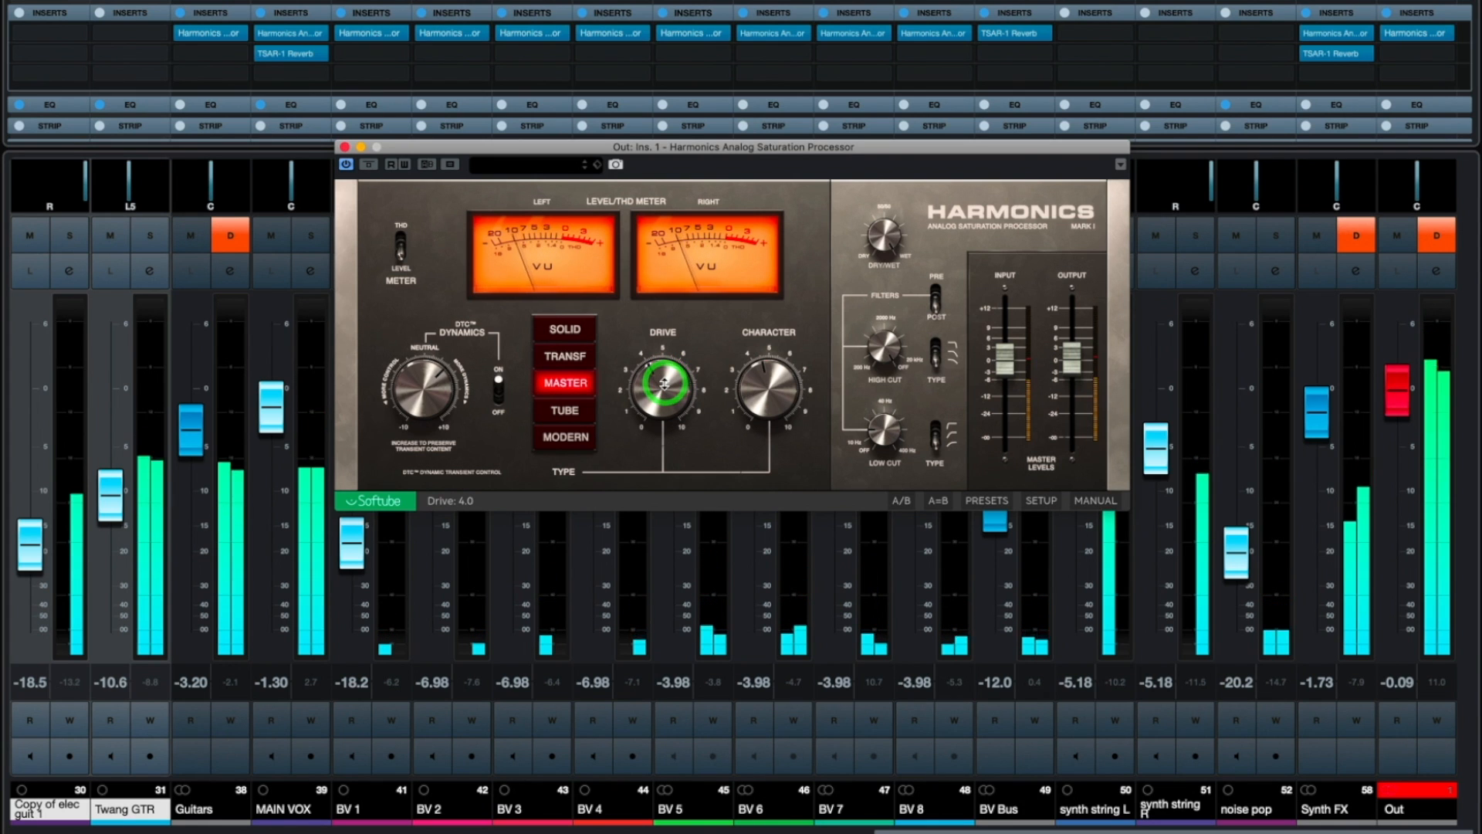
left_click_drag(765, 386, 761, 394)
left_click_drag(440, 372, 438, 399)
left_click_drag(756, 392, 755, 396)
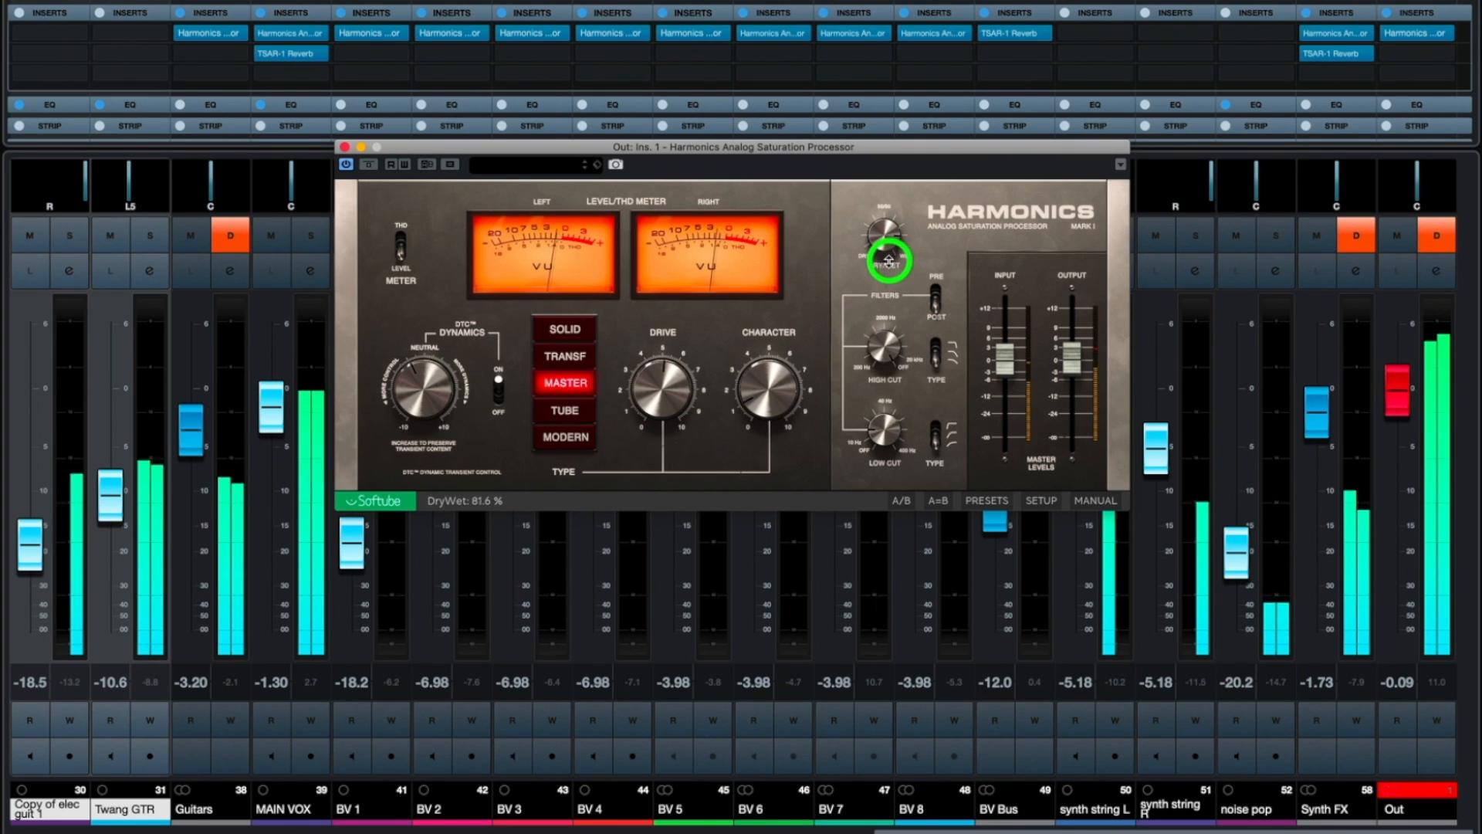
- Set the Out saturation to 63.2 % Dry/Wet, 2 dB input with a lower output, and Character 4.6
left_click_drag(889, 261, 889, 264)
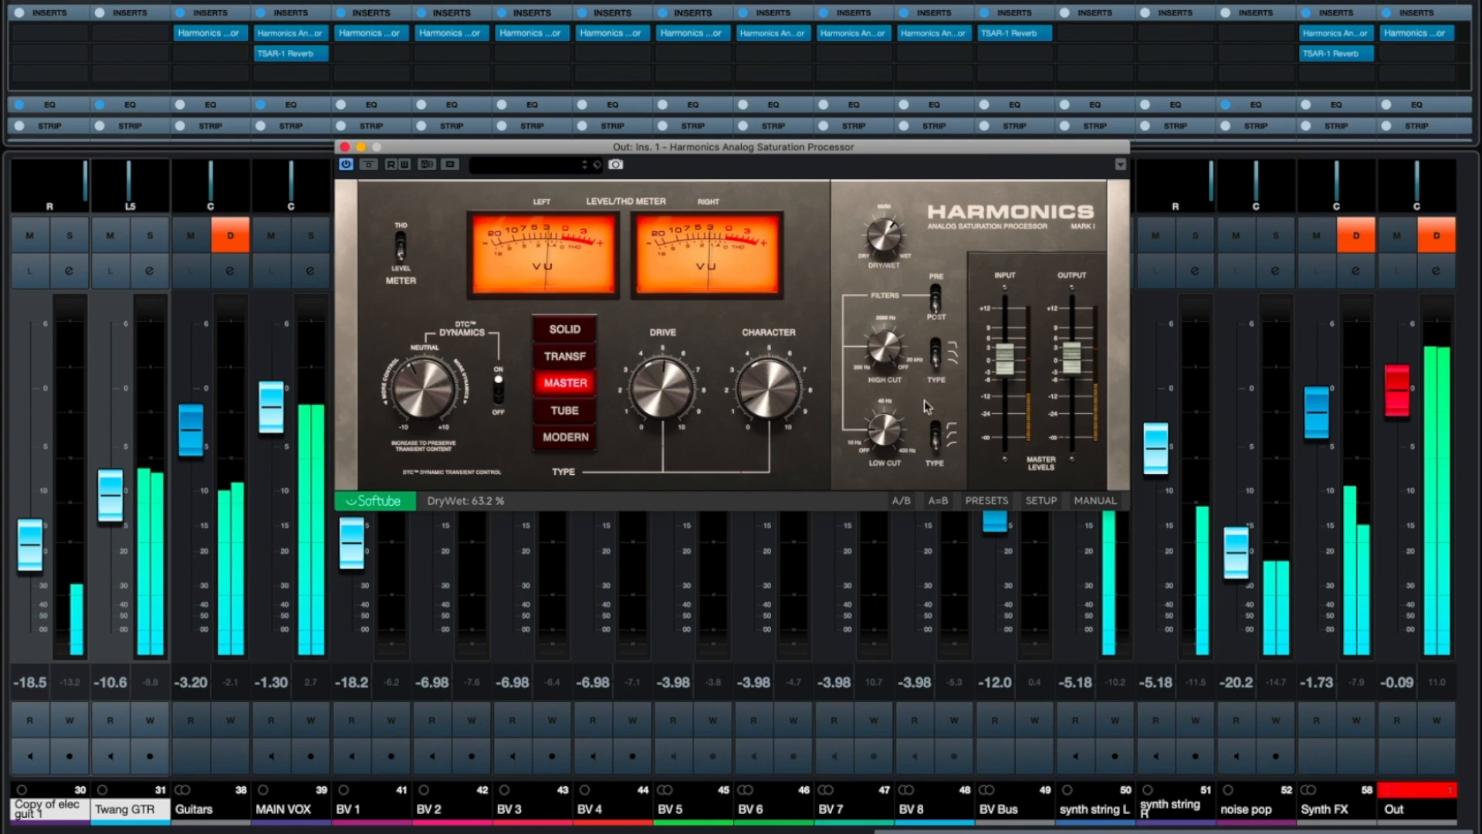
mouse_move(1004, 359)
left_mouse_down()
mouse_move(1073, 359)
mouse_move(997, 347)
left_mouse_up()
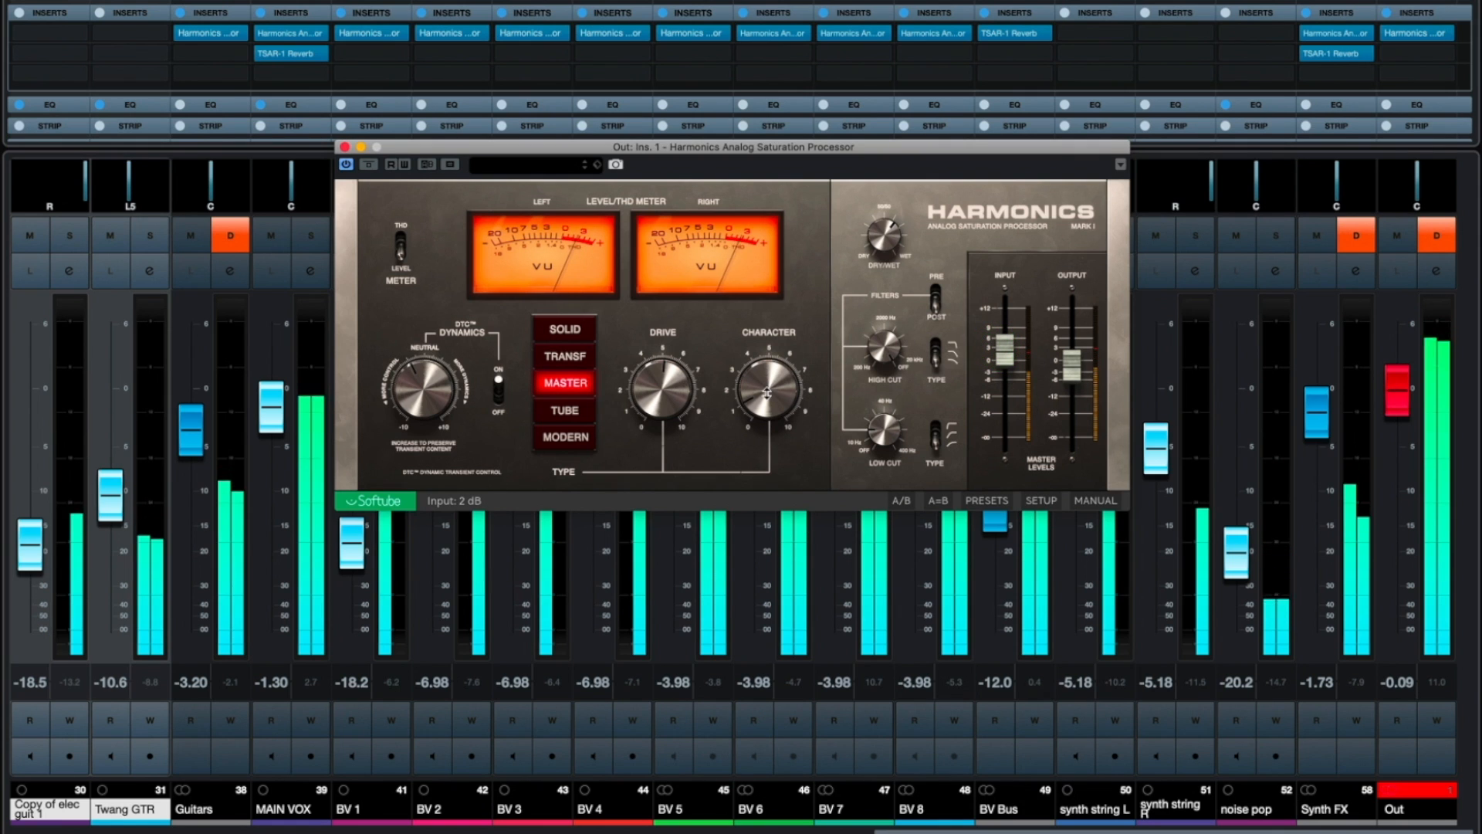
left_click_drag(766, 392, 755, 352)
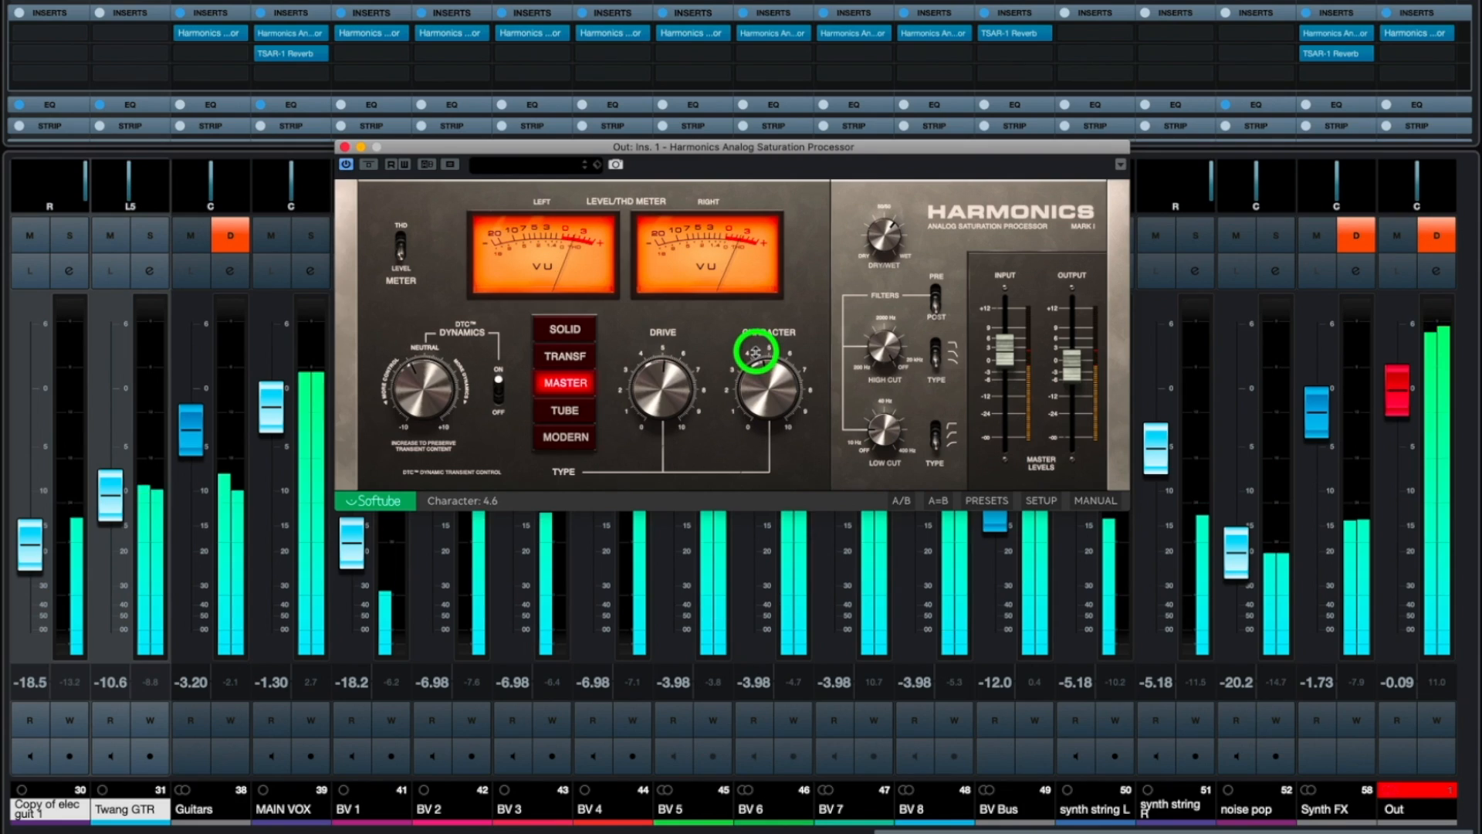